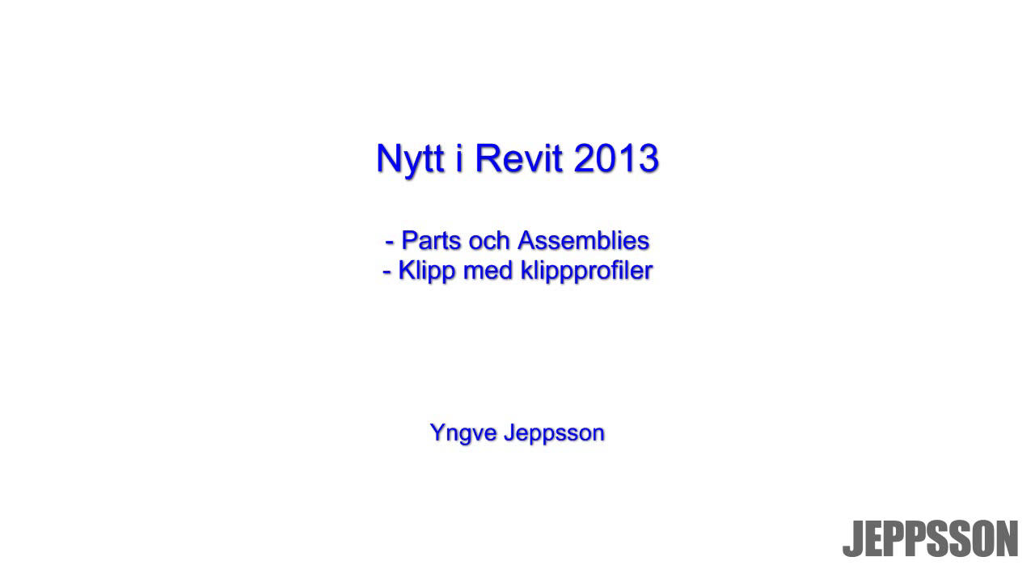
Open the Plan 1 floor plan from the Project Browser.
{"action": "double_click", "coordinate": [79, 392]}
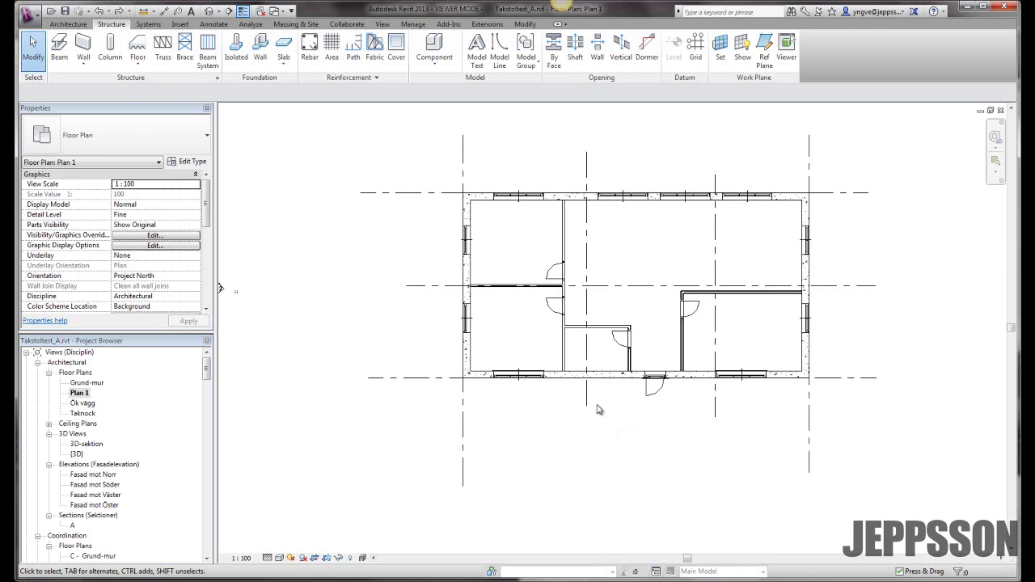
Check the Väggstomme grid line positions, then select the four exterior walls as one chain.
{"action": "left_click", "coordinate": [587, 402]}
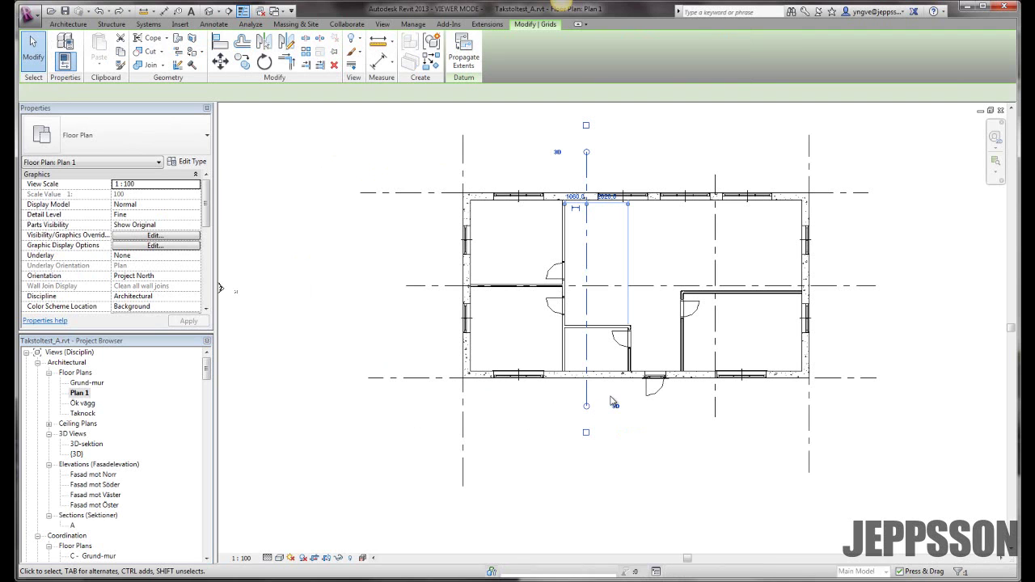
{"action": "left_click", "coordinate": [739, 287]}
{"action": "left_click", "coordinate": [717, 270]}
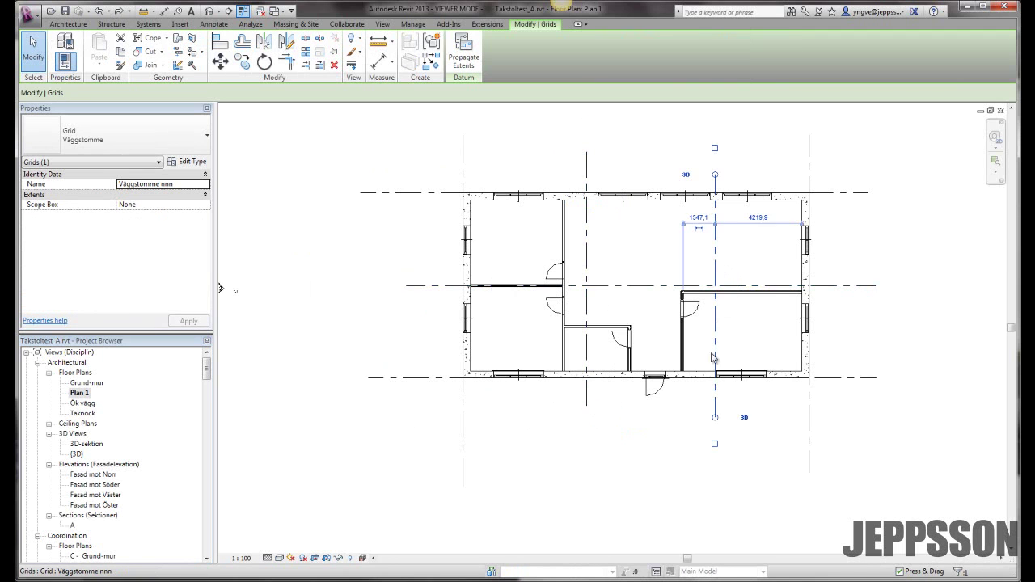
{"action": "left_click", "coordinate": [694, 415]}
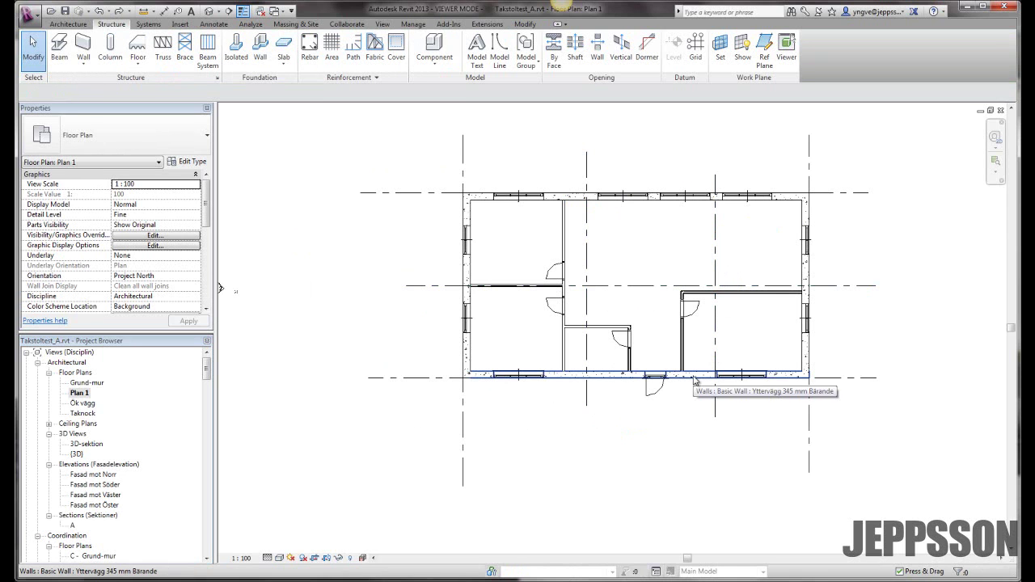
{"action": "key", "text": "Tab"}
{"action": "left_click", "coordinate": [694, 381]}
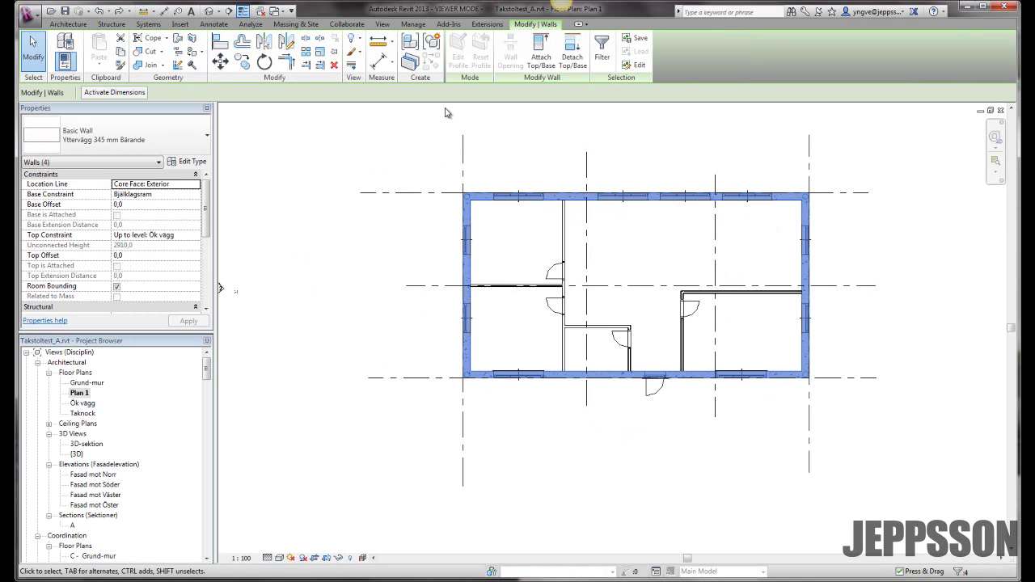
Convert the selected walls into parts and set the plan's Parts Visibility to Show Parts.
{"action": "left_click", "coordinate": [412, 65]}
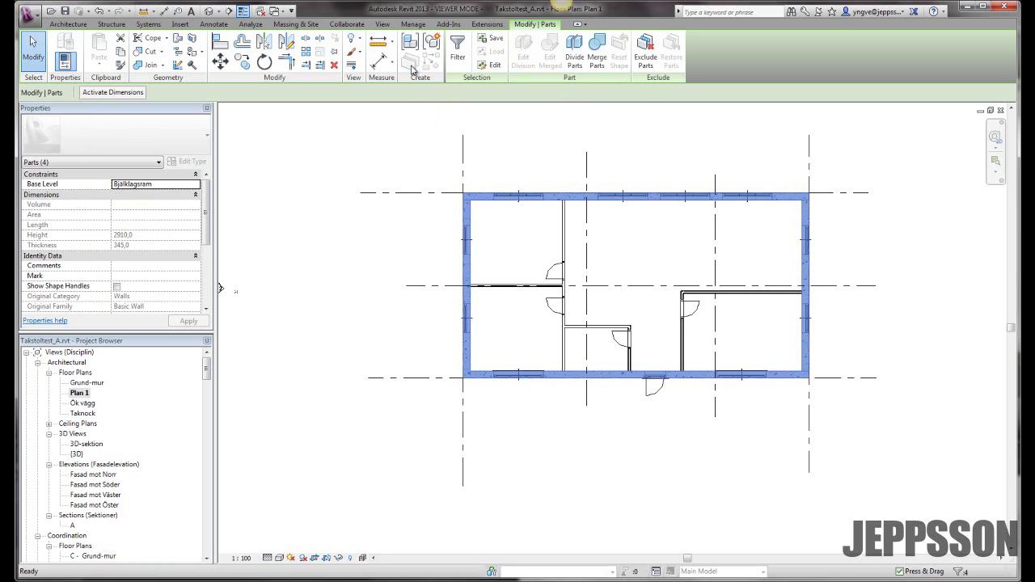
{"action": "left_click", "coordinate": [394, 157]}
{"action": "left_click", "coordinate": [197, 229]}
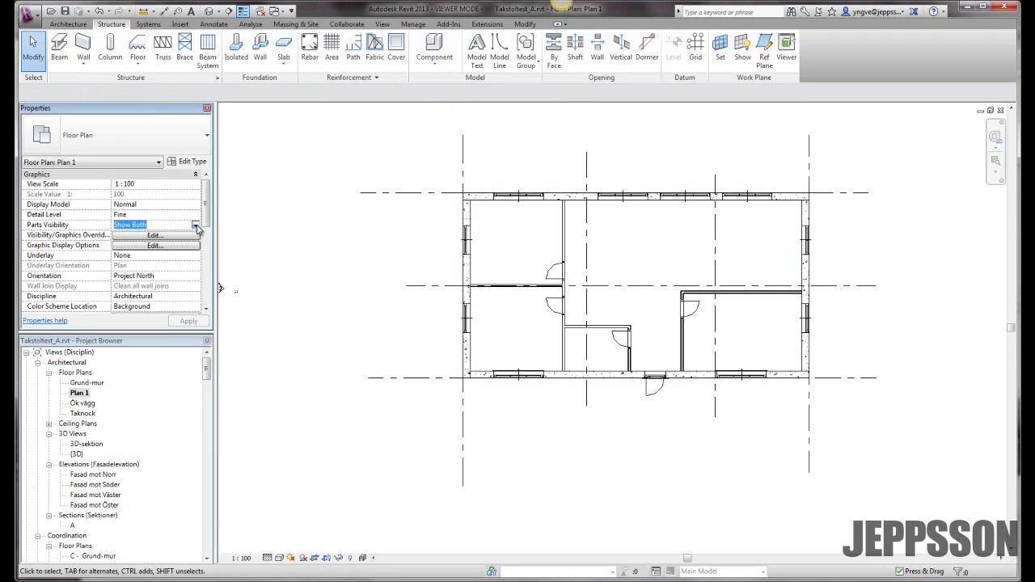
{"action": "left_click", "coordinate": [197, 227]}
{"action": "left_click", "coordinate": [176, 243]}
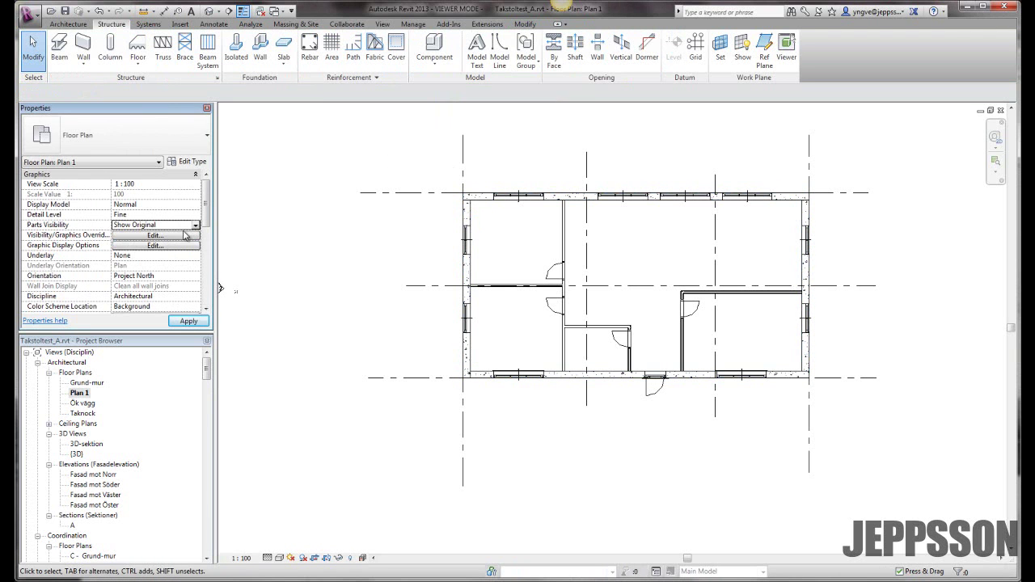
{"action": "left_click", "coordinate": [194, 229]}
{"action": "left_click", "coordinate": [162, 234]}
Select the bottom, left, top and right wall parts, leaving the window out.
{"action": "left_click", "coordinate": [558, 375]}
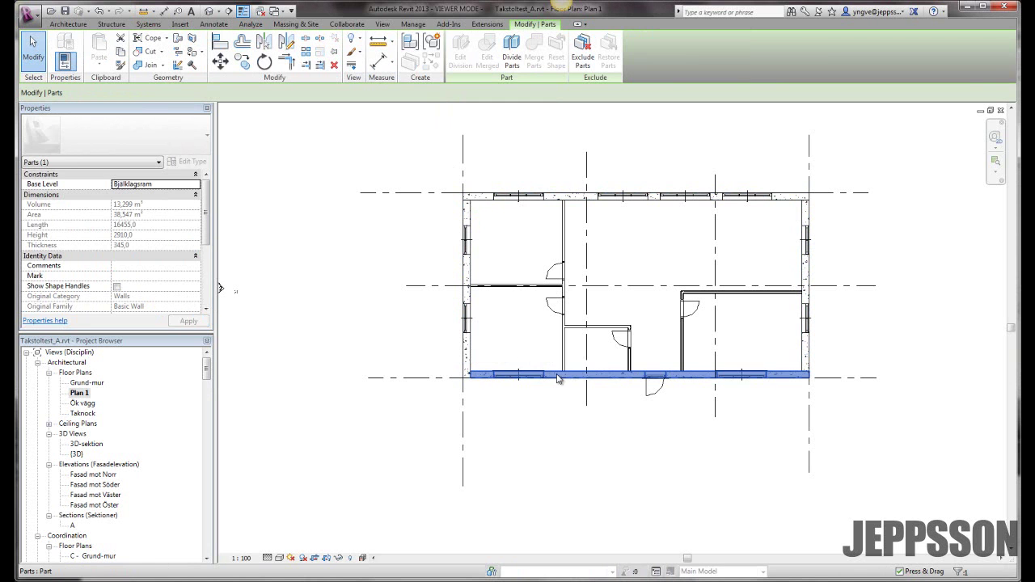
{"action": "left_click", "coordinate": [467, 348], "text": "ctrl"}
{"action": "left_click", "coordinate": [576, 195], "text": "ctrl"}
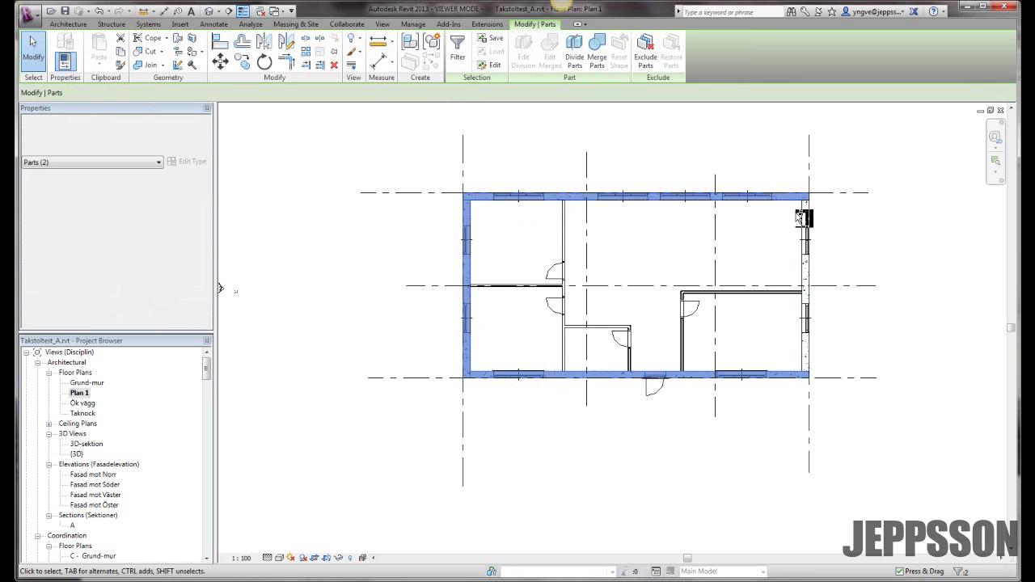
{"action": "left_click", "coordinate": [806, 216], "text": "ctrl"}
{"action": "left_click", "coordinate": [824, 227], "text": "shift"}
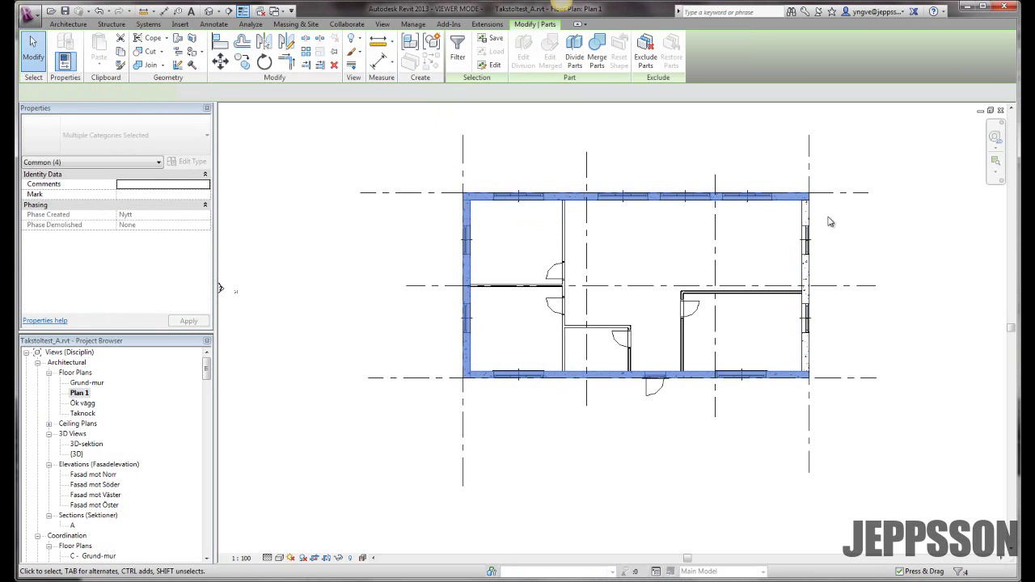
{"action": "left_click", "coordinate": [815, 220], "text": "ctrl"}
{"action": "left_click", "coordinate": [805, 236], "text": "shift"}
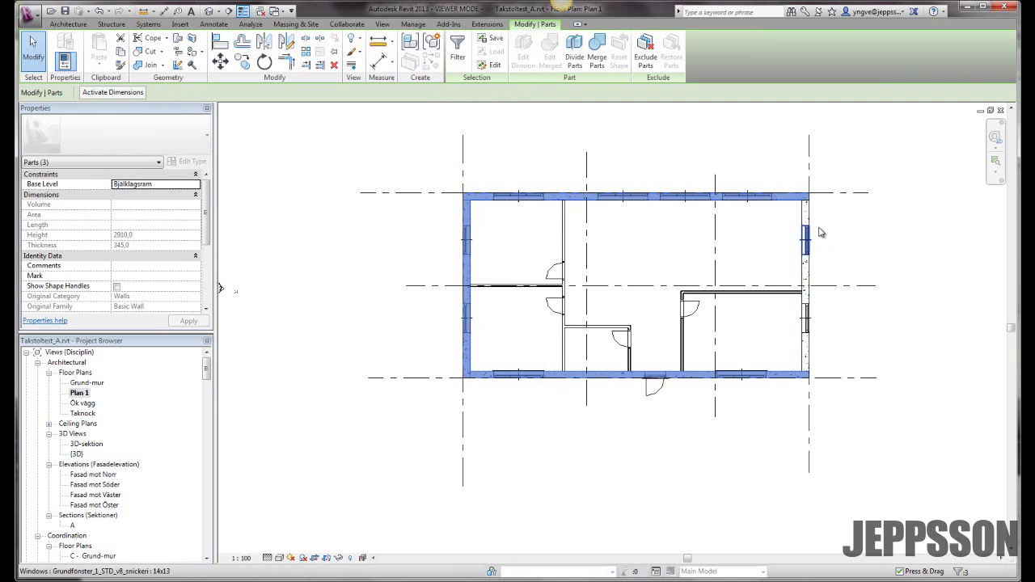
{"action": "left_click", "coordinate": [807, 273], "text": "ctrl"}
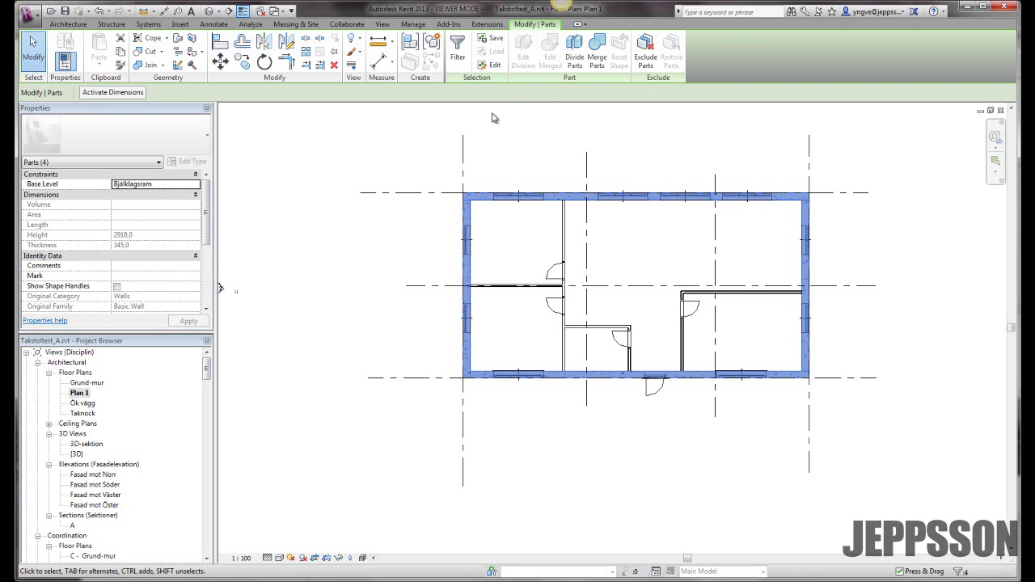
Start Divide Parts using the Väggstomme grids mmm, nnn and ooo as intersecting references.
{"action": "left_click", "coordinate": [575, 55]}
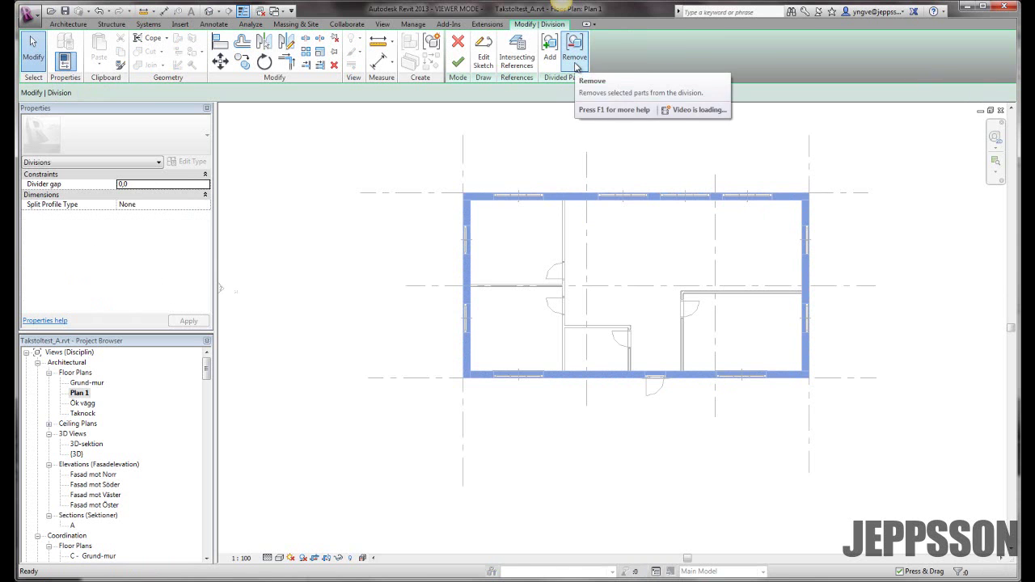
{"action": "left_click", "coordinate": [526, 70]}
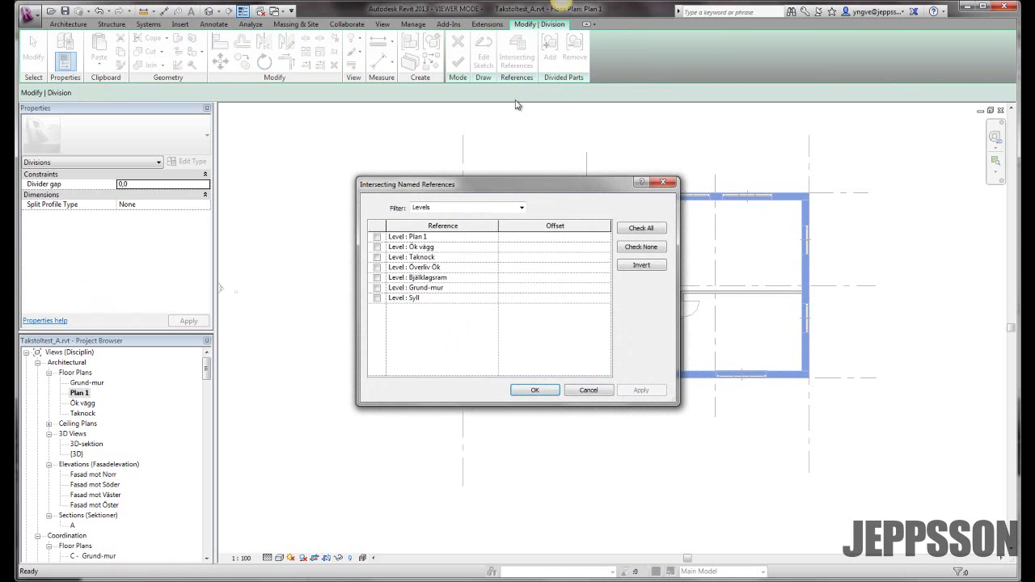
{"action": "left_click", "coordinate": [526, 207]}
{"action": "left_click", "coordinate": [491, 217]}
{"action": "left_click_drag", "start_coordinate": [605, 253], "coordinate": [607, 348]}
{"action": "left_click", "coordinate": [377, 329]}
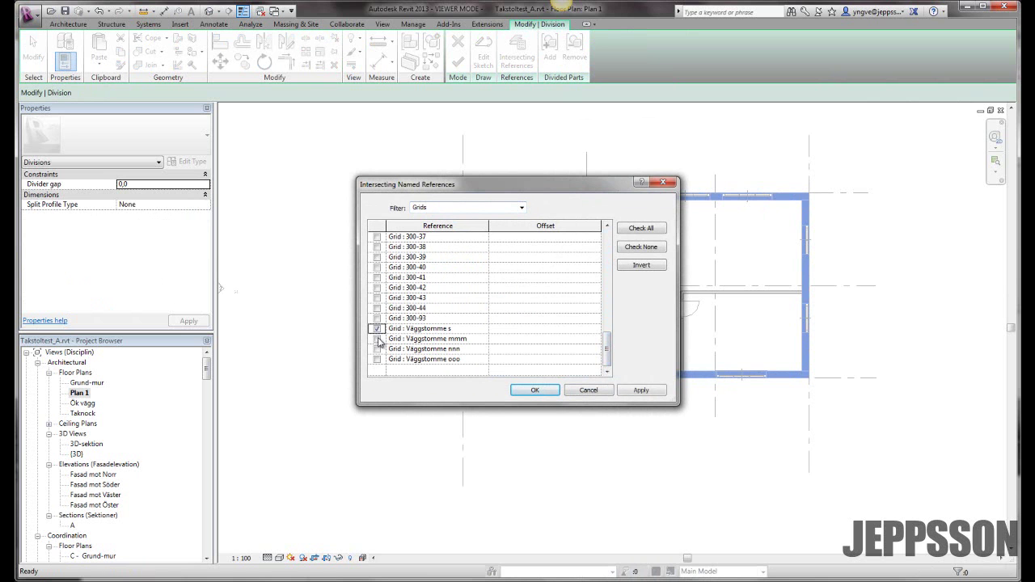
{"action": "left_click", "coordinate": [377, 328]}
{"action": "left_click", "coordinate": [377, 339]}
{"action": "left_click", "coordinate": [534, 389]}
Leave the split profile type as None and collapse the Constraints group.
{"action": "left_click", "coordinate": [206, 204]}
{"action": "left_click", "coordinate": [206, 204]}
{"action": "left_click", "coordinate": [193, 176]}
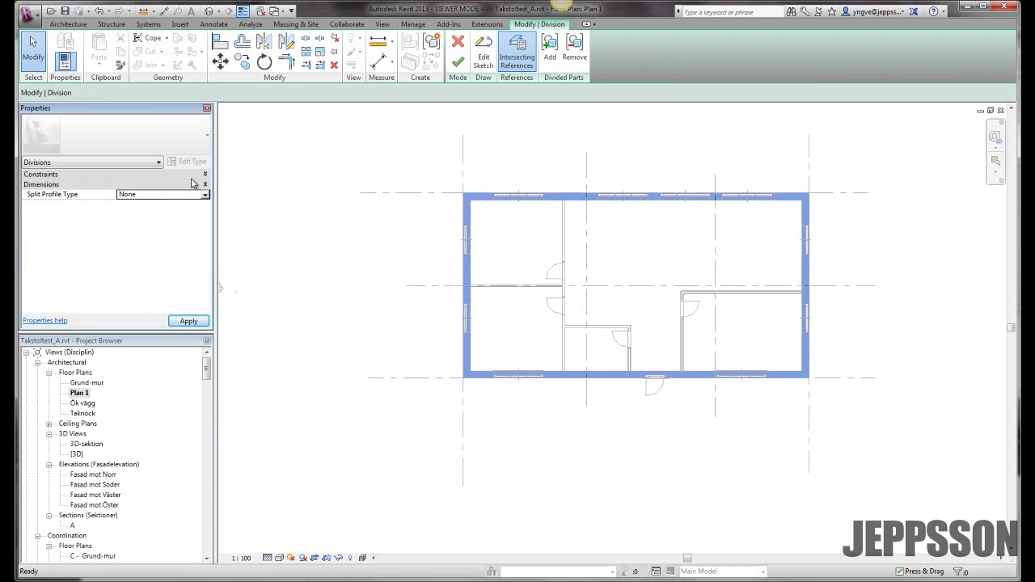
Set the divider gap to 10,0, finish the division, and zoom into a split.
{"action": "left_click", "coordinate": [205, 175]}
{"action": "left_click", "coordinate": [199, 185]}
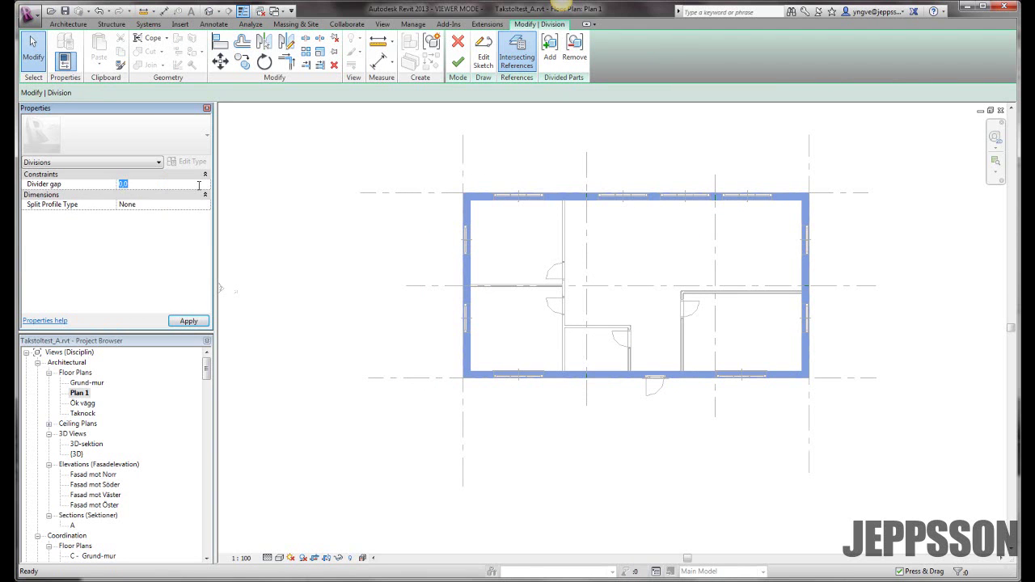
{"action": "type", "text": "10"}
{"action": "key", "text": "Return"}
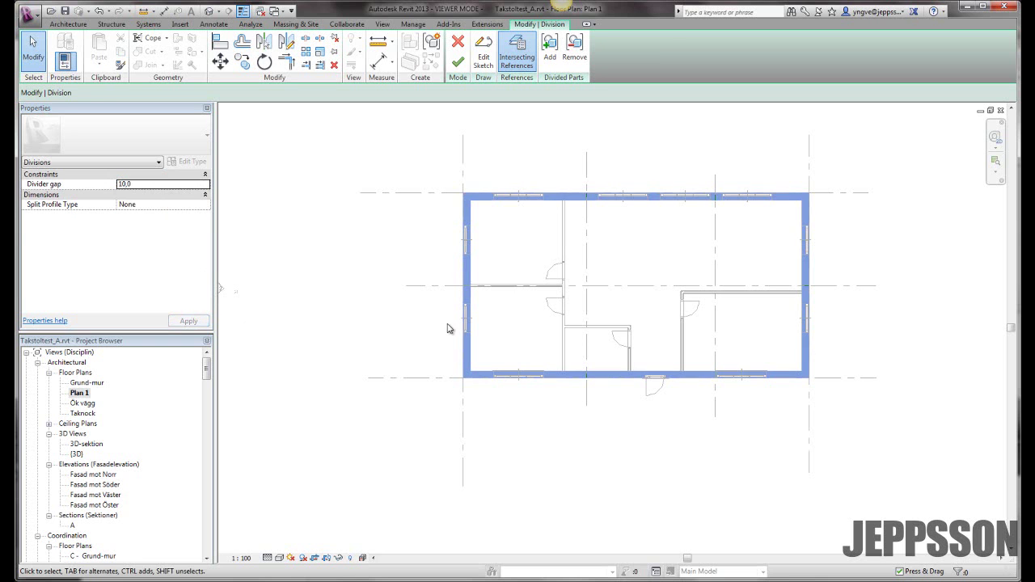
{"action": "left_click", "coordinate": [458, 62]}
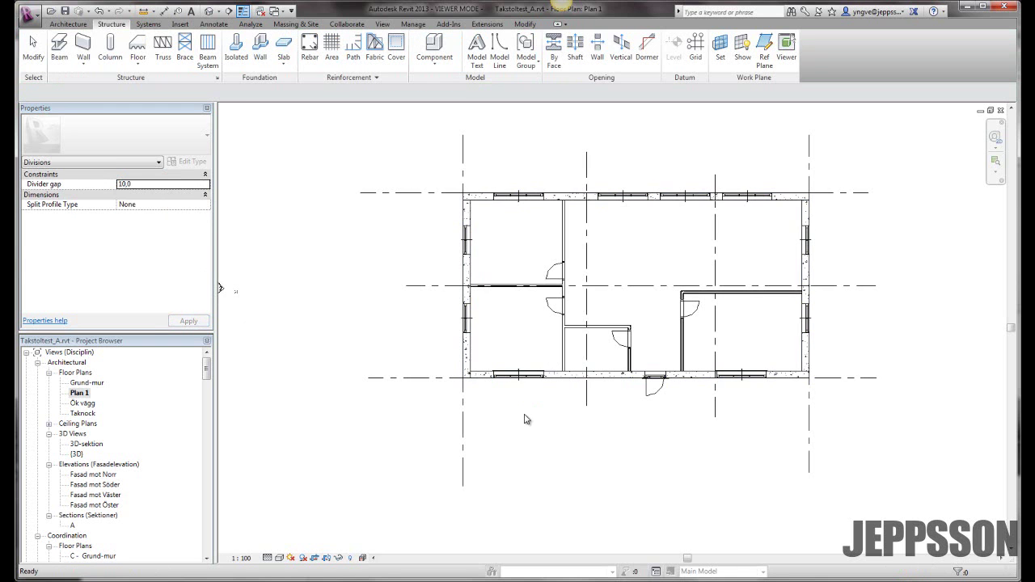
{"action": "scroll", "coordinate": [582, 408], "scroll_direction": "up", "scroll_amount": 2}
{"action": "scroll", "coordinate": [590, 370], "scroll_direction": "up", "scroll_amount": 3}
{"action": "scroll", "coordinate": [590, 369], "scroll_direction": "up", "scroll_amount": 3}
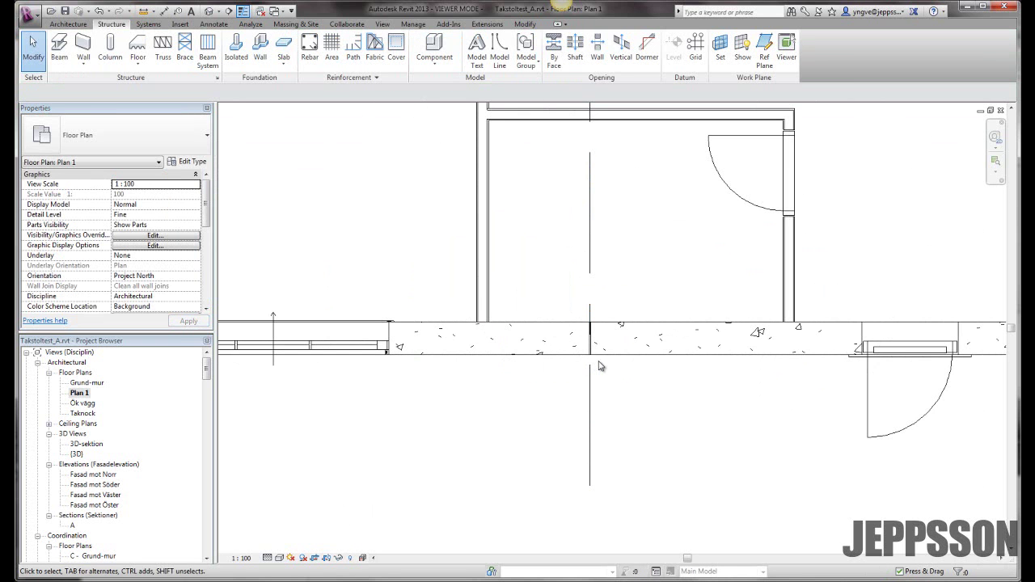
Switch to the {3D} view and set its visual style to Hidden Line.
{"action": "key", "text": "ctrl+Tab"}
{"action": "scroll", "coordinate": [562, 388], "scroll_direction": "up", "scroll_amount": 2}
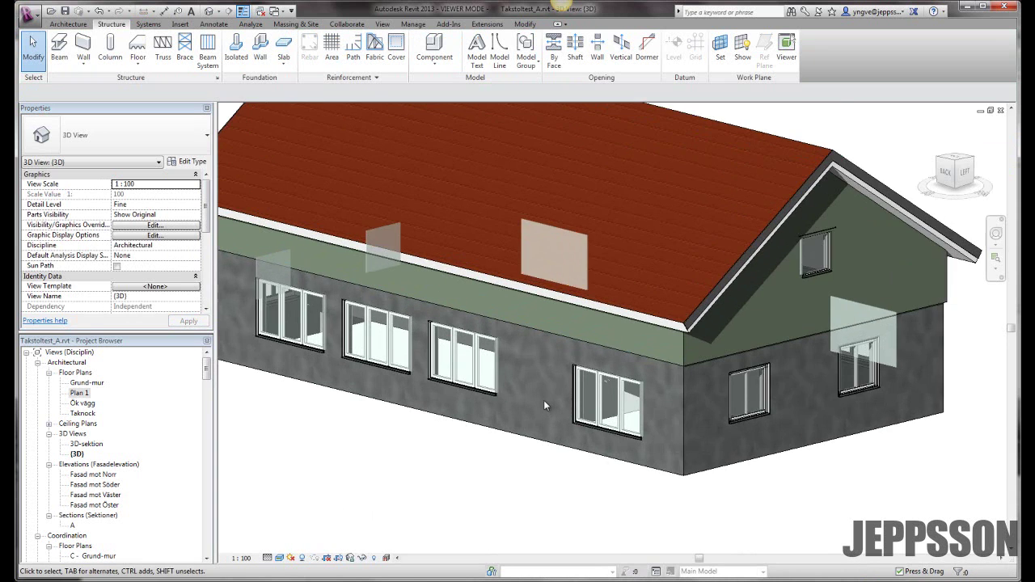
{"action": "scroll", "coordinate": [543, 400], "scroll_direction": "up", "scroll_amount": 2}
{"action": "left_click", "coordinate": [279, 557]}
{"action": "left_click", "coordinate": [296, 512]}
Set the 3D view's Parts Visibility to Show Parts and apply it.
{"action": "scroll", "coordinate": [527, 445], "scroll_direction": "down", "scroll_amount": 4}
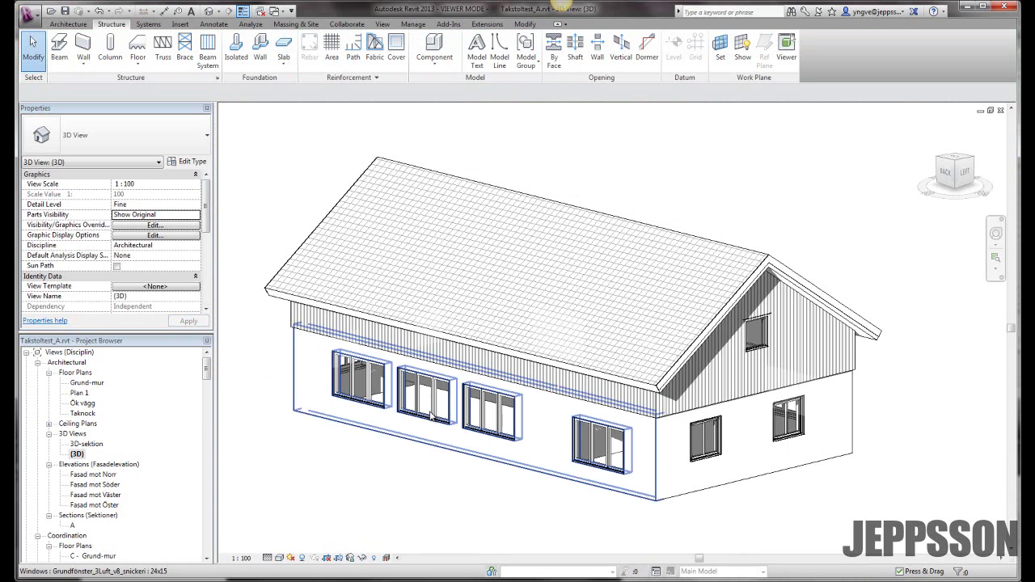
{"action": "left_click", "coordinate": [195, 215]}
{"action": "left_click", "coordinate": [182, 225]}
{"action": "left_click", "coordinate": [189, 322]}
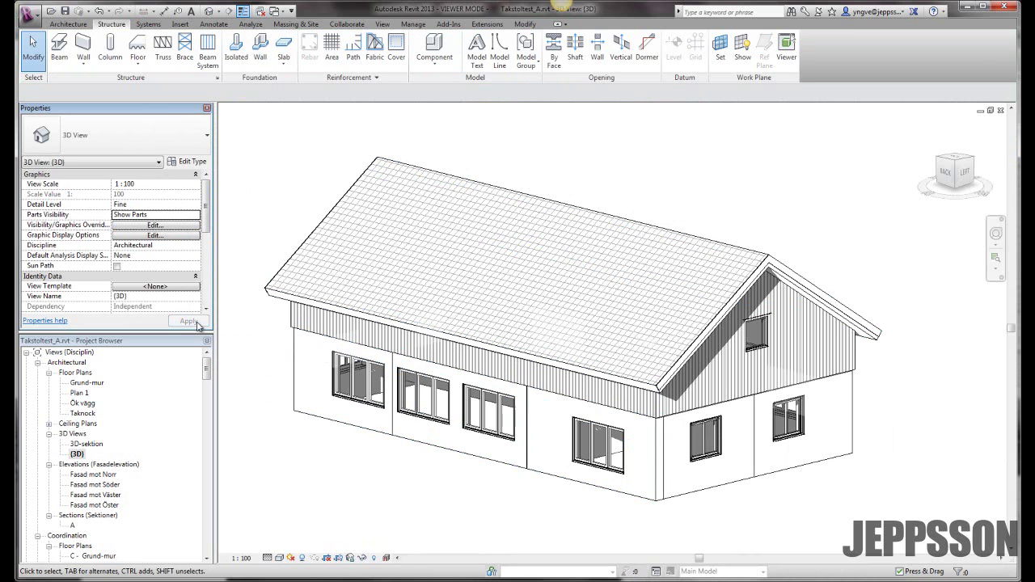
{"action": "scroll", "coordinate": [501, 473], "scroll_direction": "up", "scroll_amount": 3}
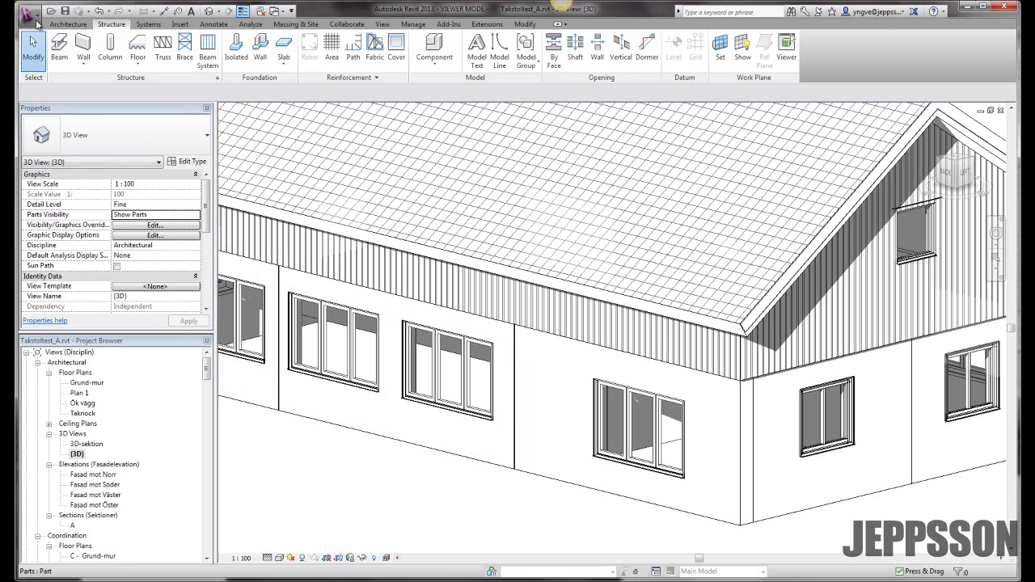
Create a new family from the Metric Profile.rft template.
{"action": "left_click", "coordinate": [34, 21]}
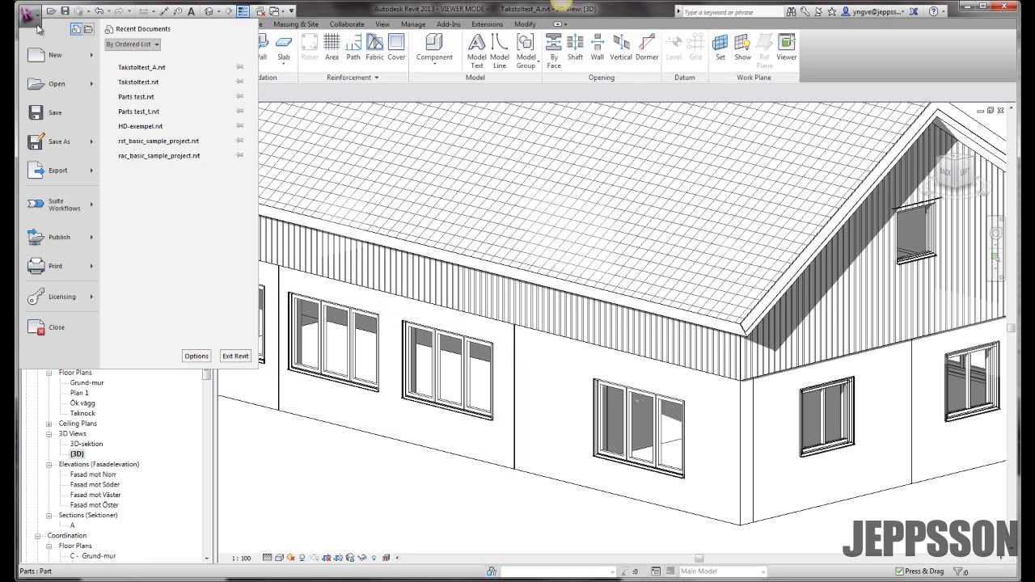
{"action": "mouse_move", "coordinate": [57, 55]}
{"action": "left_click", "coordinate": [135, 94]}
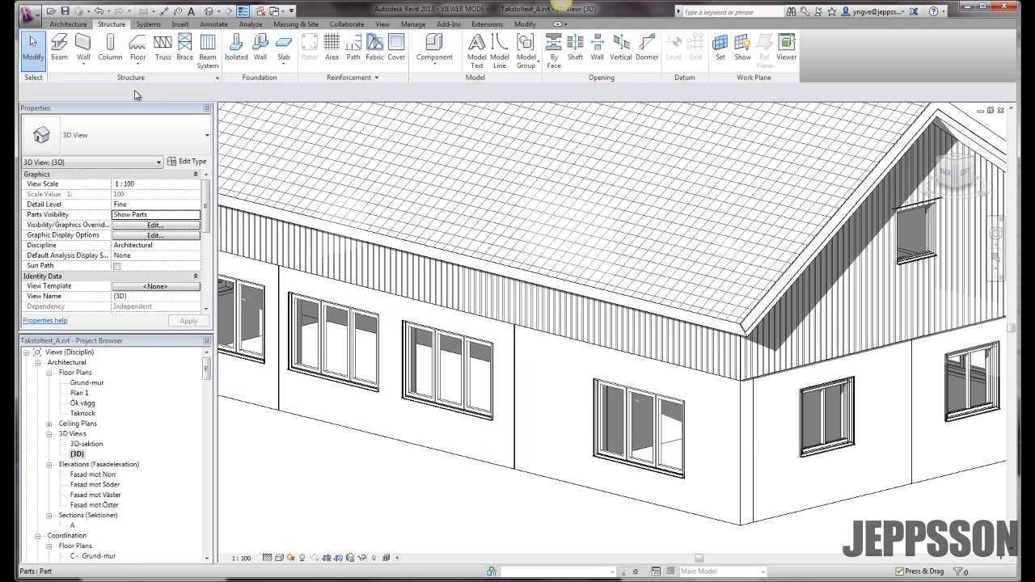
{"action": "left_click", "coordinate": [525, 326]}
{"action": "scroll", "coordinate": [525, 329], "scroll_direction": "down", "scroll_amount": 2}
{"action": "scroll", "coordinate": [526, 330], "scroll_direction": "down", "scroll_amount": 2}
{"action": "scroll", "coordinate": [525, 330], "scroll_direction": "down", "scroll_amount": 2}
{"action": "scroll", "coordinate": [525, 329], "scroll_direction": "down", "scroll_amount": 2}
{"action": "scroll", "coordinate": [525, 327], "scroll_direction": "down", "scroll_amount": 2}
{"action": "scroll", "coordinate": [526, 328], "scroll_direction": "down", "scroll_amount": 4}
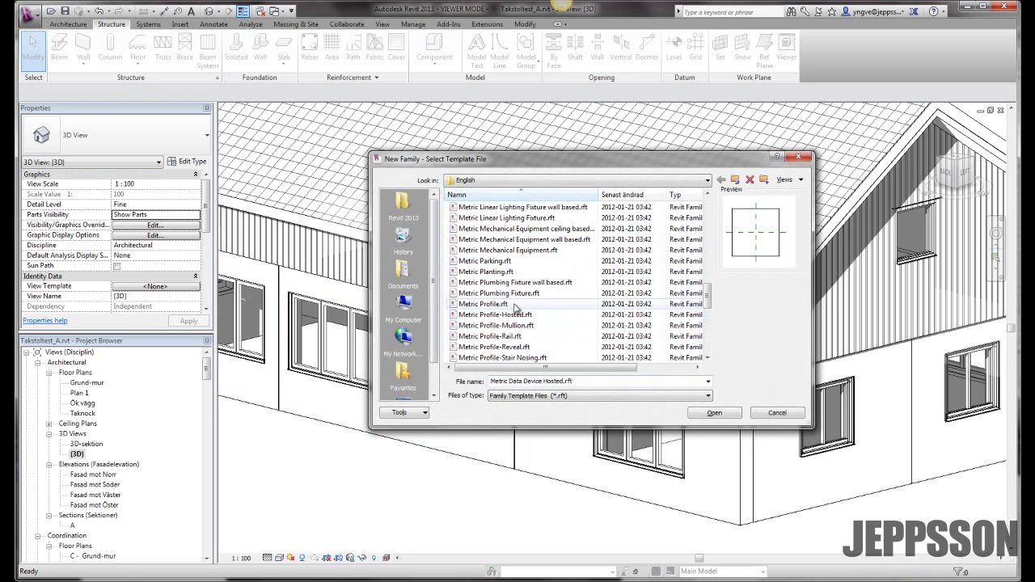
{"action": "left_click", "coordinate": [514, 305]}
{"action": "left_click", "coordinate": [712, 414]}
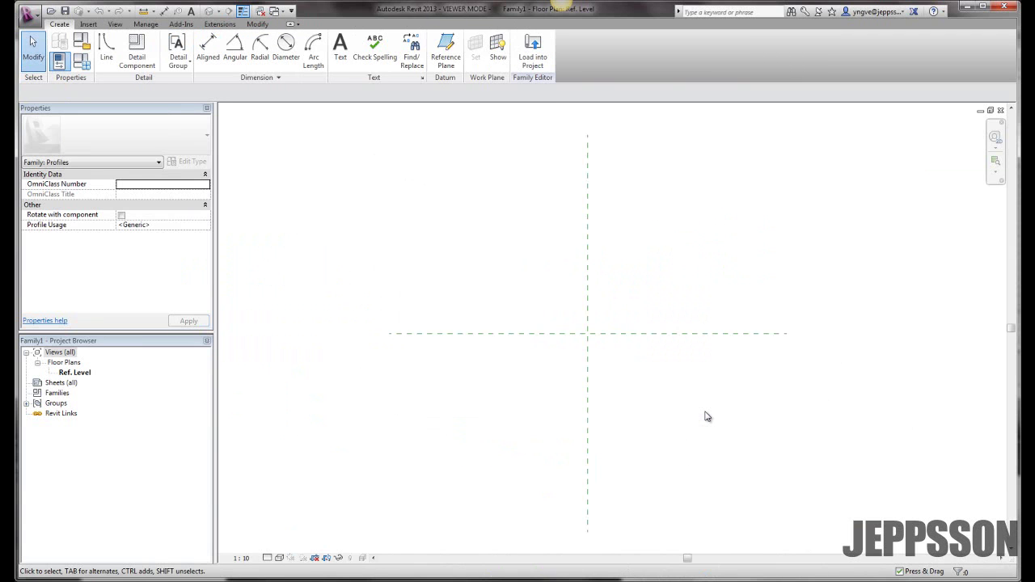
Draw a short diagonal and a vertical profile line from the reference-plane intersection.
{"action": "left_click", "coordinate": [106, 51]}
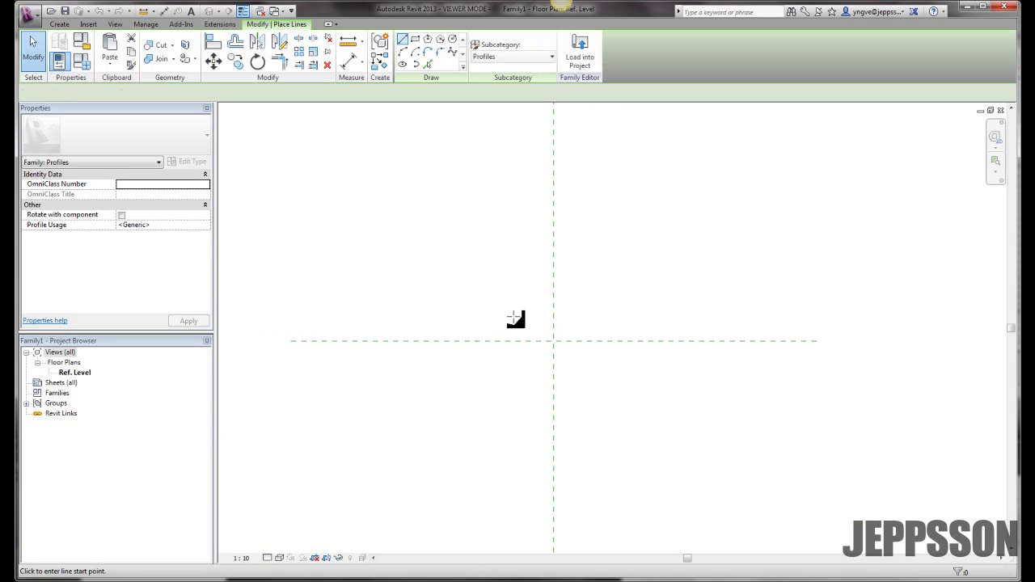
{"action": "scroll", "coordinate": [542, 338], "scroll_direction": "up", "scroll_amount": 2}
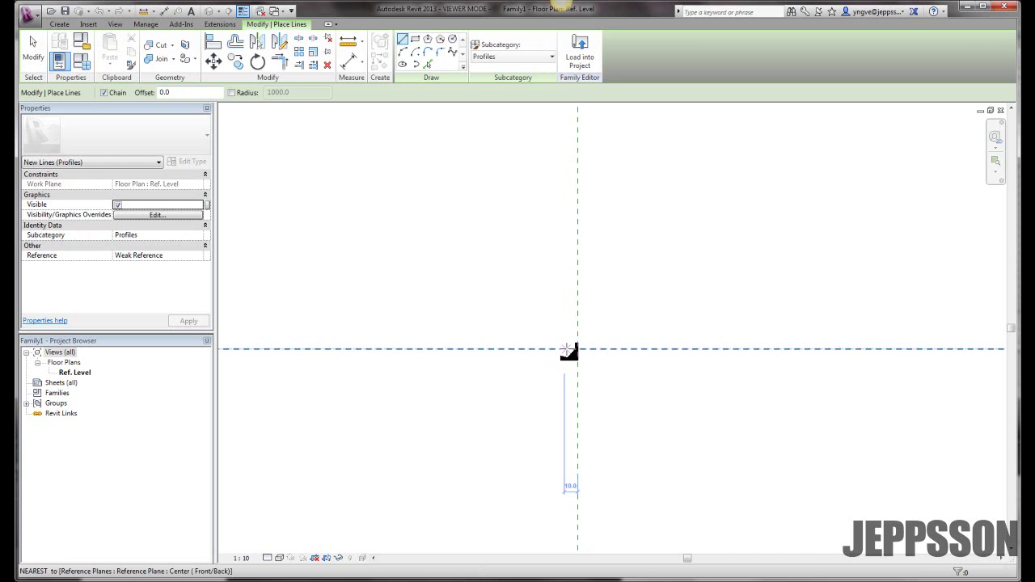
{"action": "left_click", "coordinate": [576, 349]}
{"action": "left_click", "coordinate": [578, 335]}
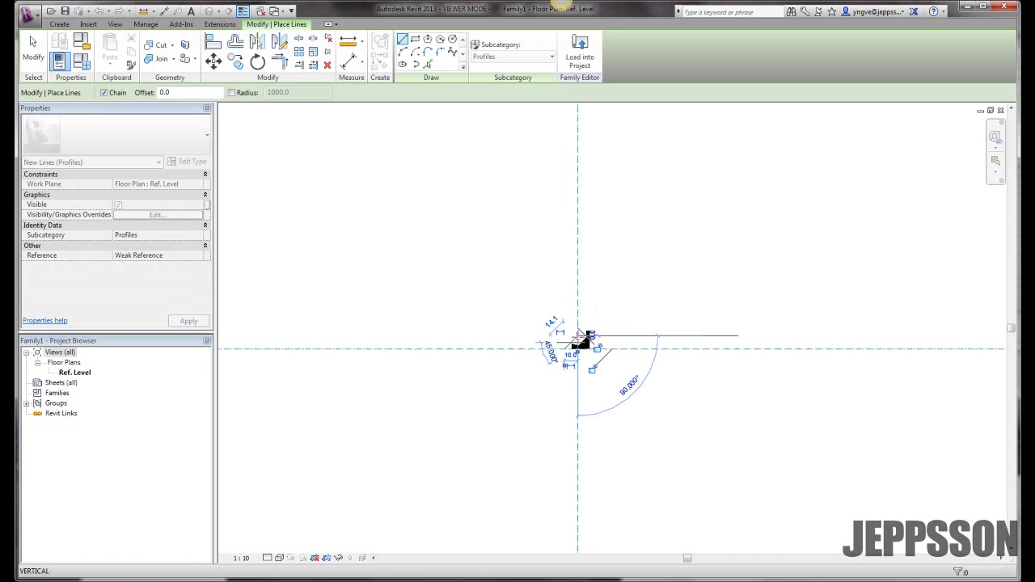
{"action": "left_click", "coordinate": [578, 268]}
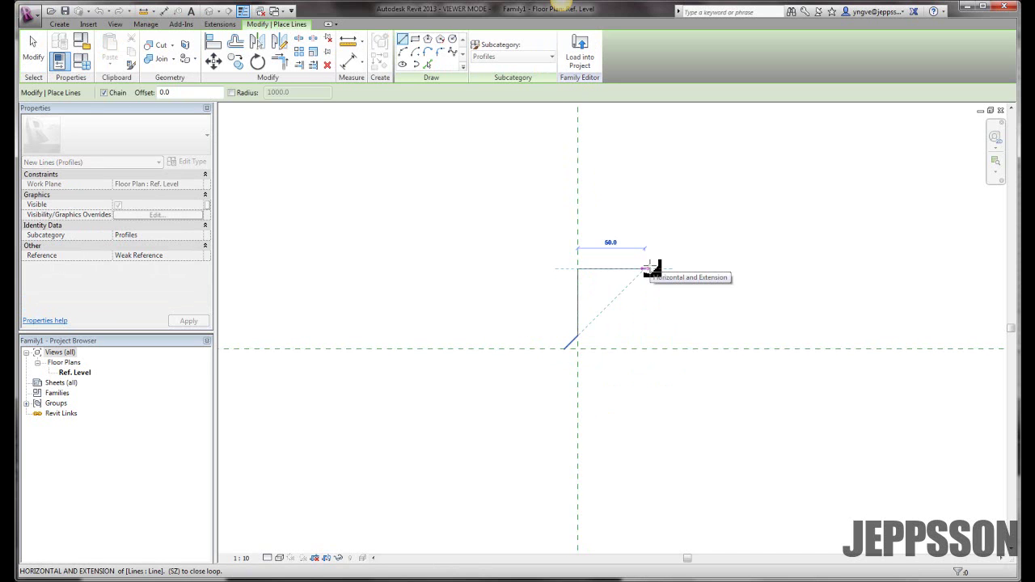
{"action": "key", "text": "Escape"}
{"action": "key", "text": "Escape"}
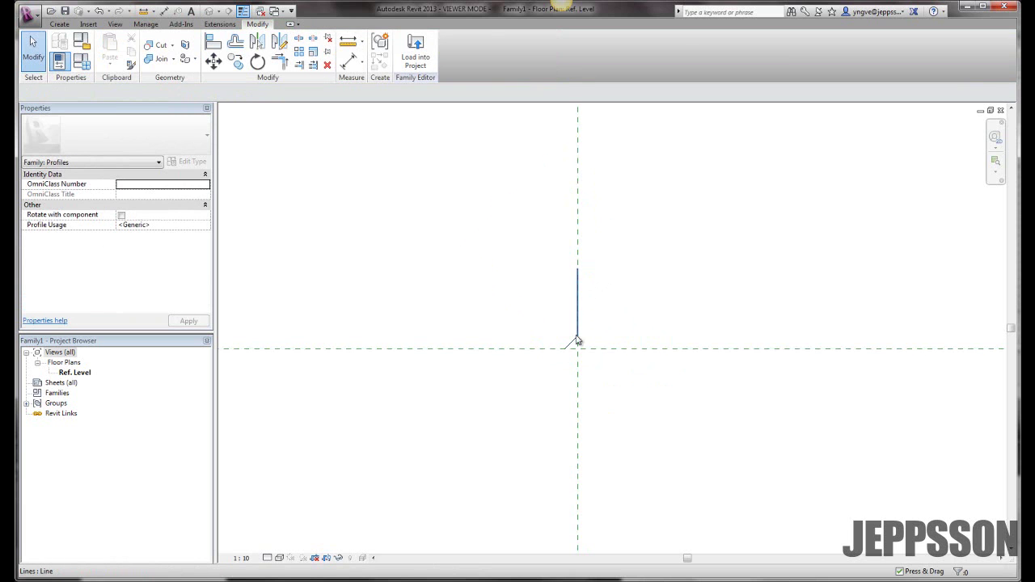
Stretch the vertical profile line upward until it is 200.0 long.
{"action": "left_click", "coordinate": [574, 348]}
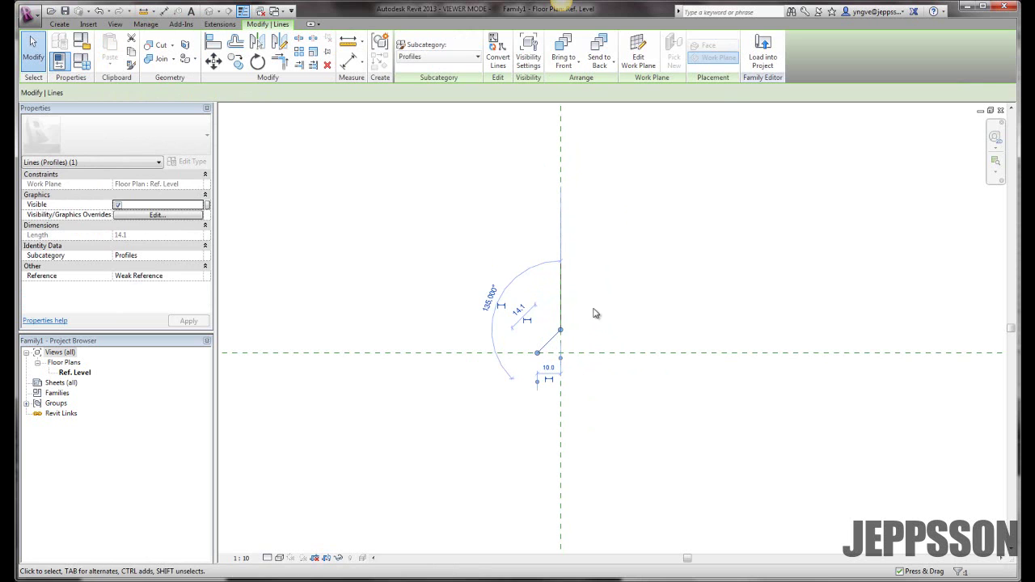
{"action": "left_click", "coordinate": [561, 255]}
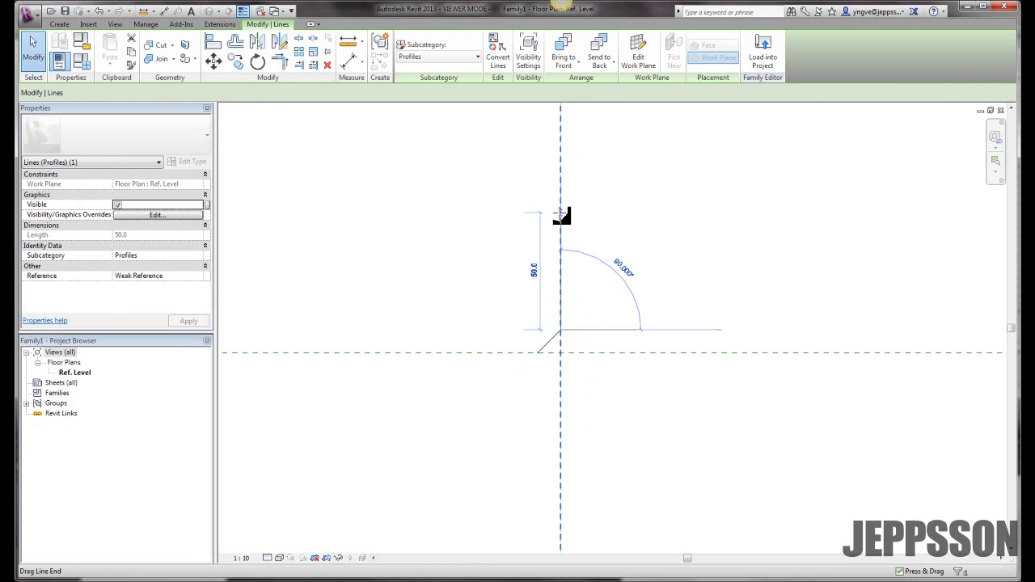
{"action": "left_click_drag", "start_coordinate": [561, 214], "coordinate": [542, 179]}
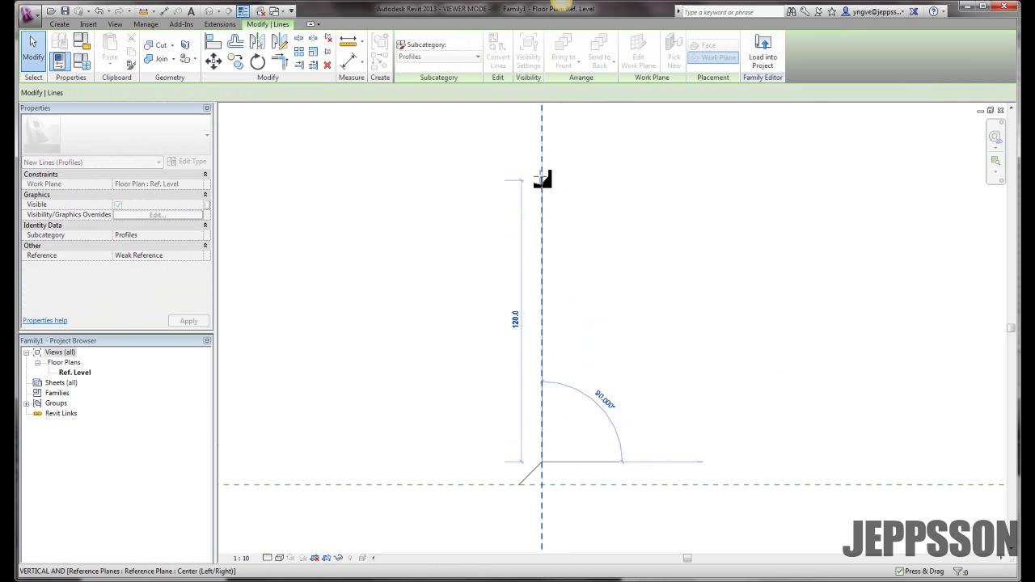
{"action": "mouse_move", "coordinate": [542, 179]}
{"action": "left_mouse_down"}
{"action": "mouse_move", "coordinate": [539, 234]}
{"action": "mouse_move", "coordinate": [545, 145]}
{"action": "left_mouse_up"}
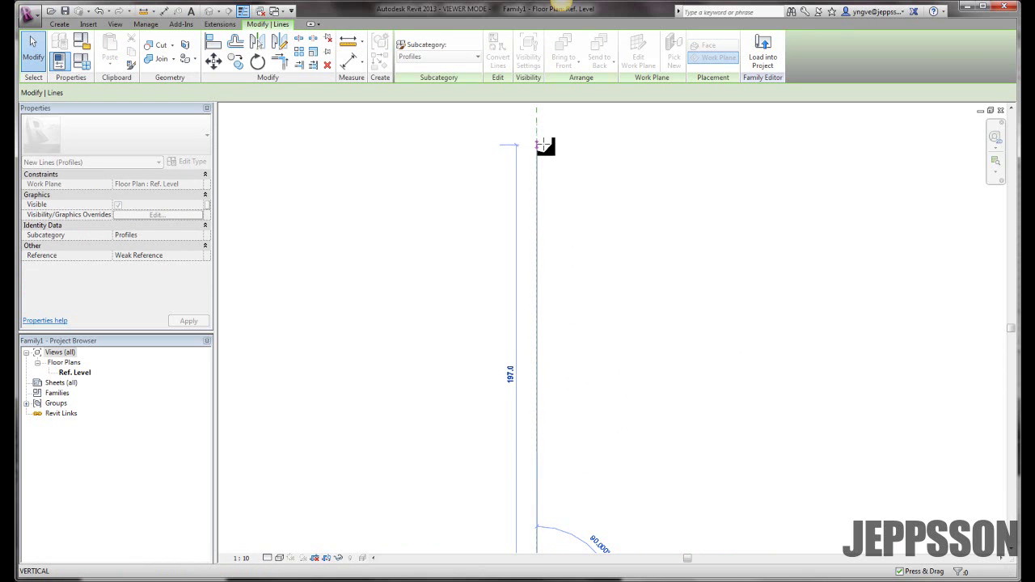
{"action": "left_click_drag", "start_coordinate": [545, 145], "coordinate": [540, 139]}
{"action": "scroll", "coordinate": [662, 250], "scroll_direction": "down", "scroll_amount": 3}
Load the Family1 profile family into the Takstoltest_A project.
{"action": "key", "text": "Escape"}
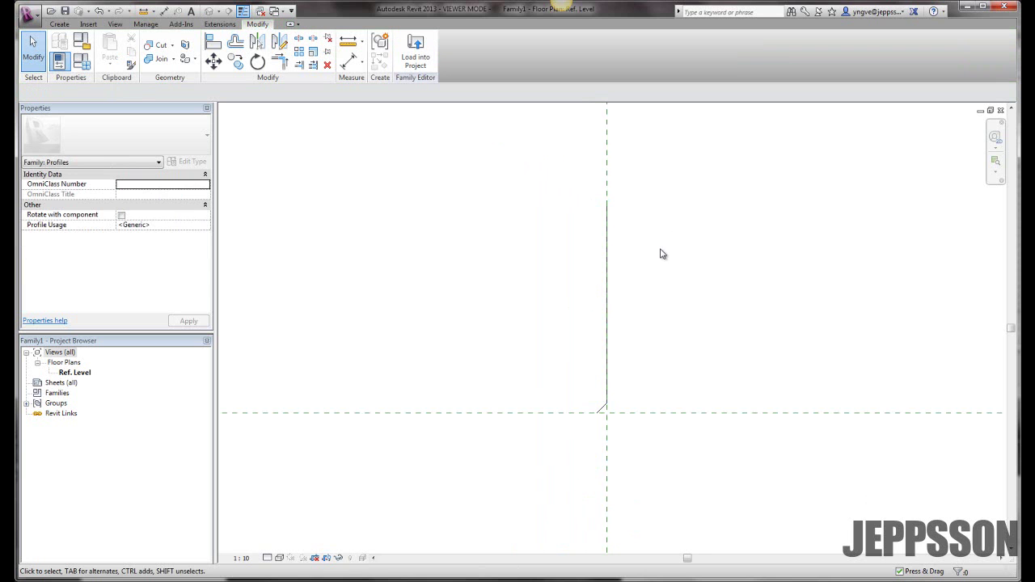
{"action": "left_click", "coordinate": [35, 24]}
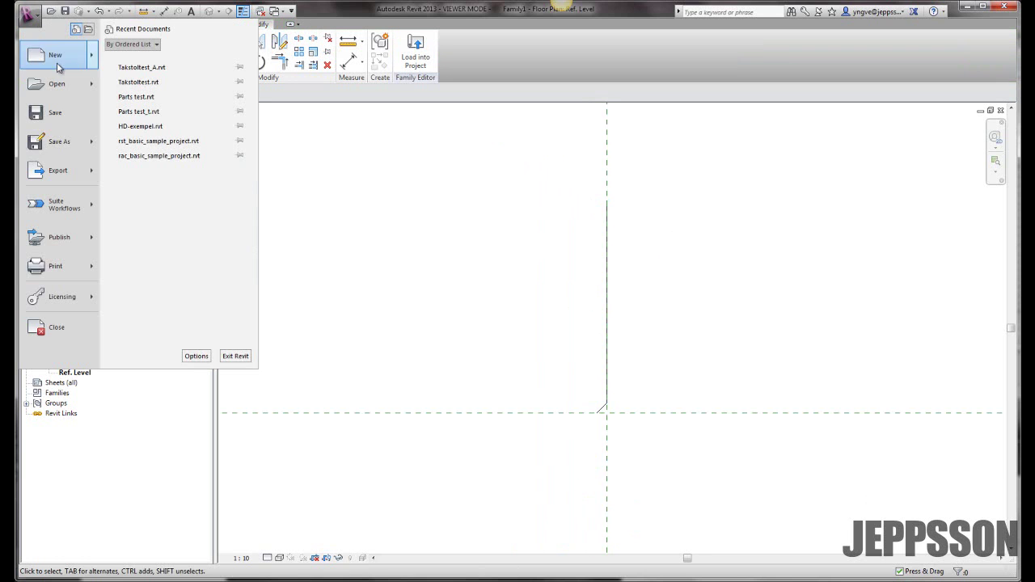
{"action": "left_click", "coordinate": [642, 308]}
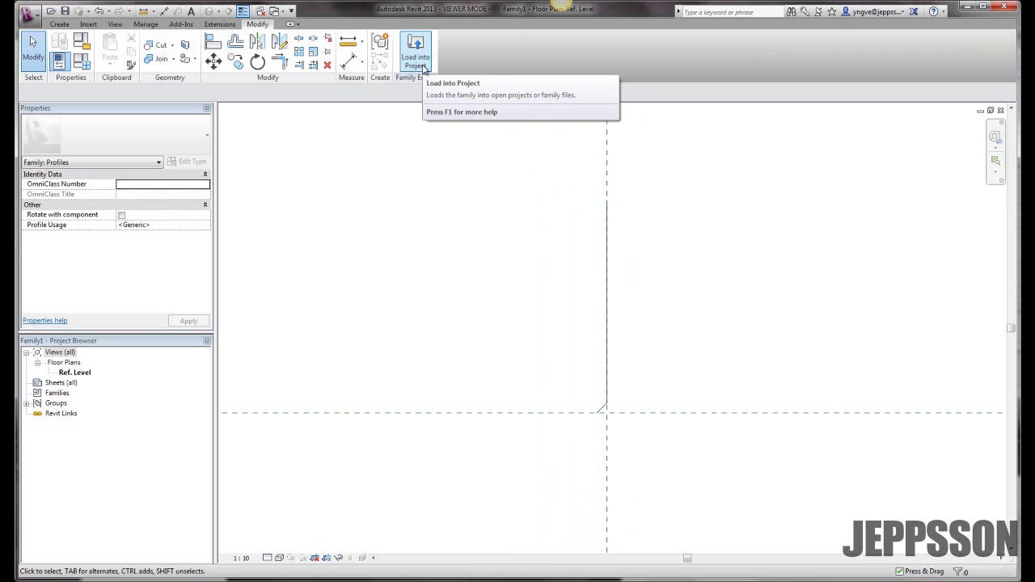
{"action": "left_click", "coordinate": [424, 68]}
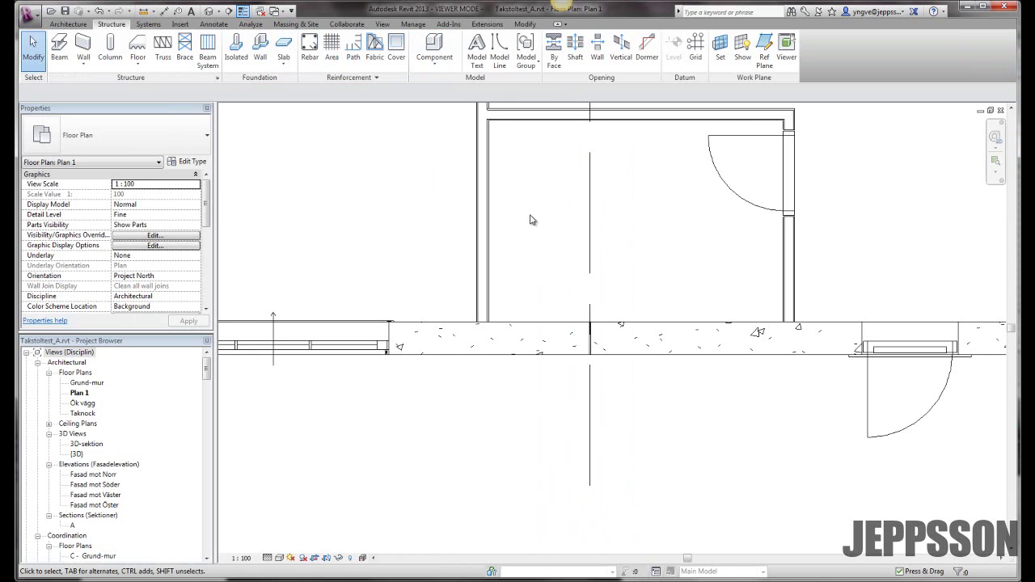
{"action": "scroll", "coordinate": [526, 219], "scroll_direction": "down", "scroll_amount": 3}
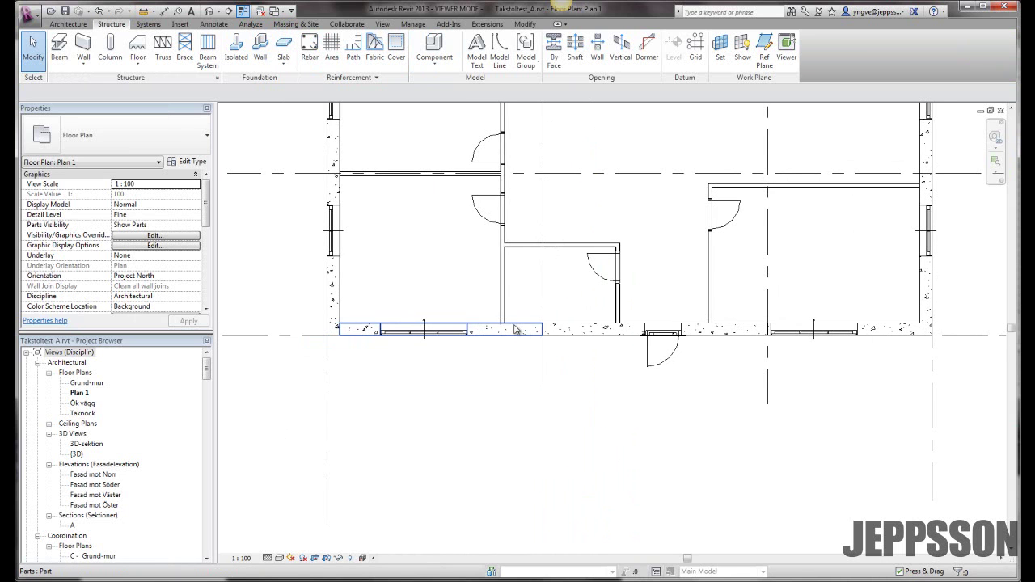
{"action": "left_click", "coordinate": [514, 329]}
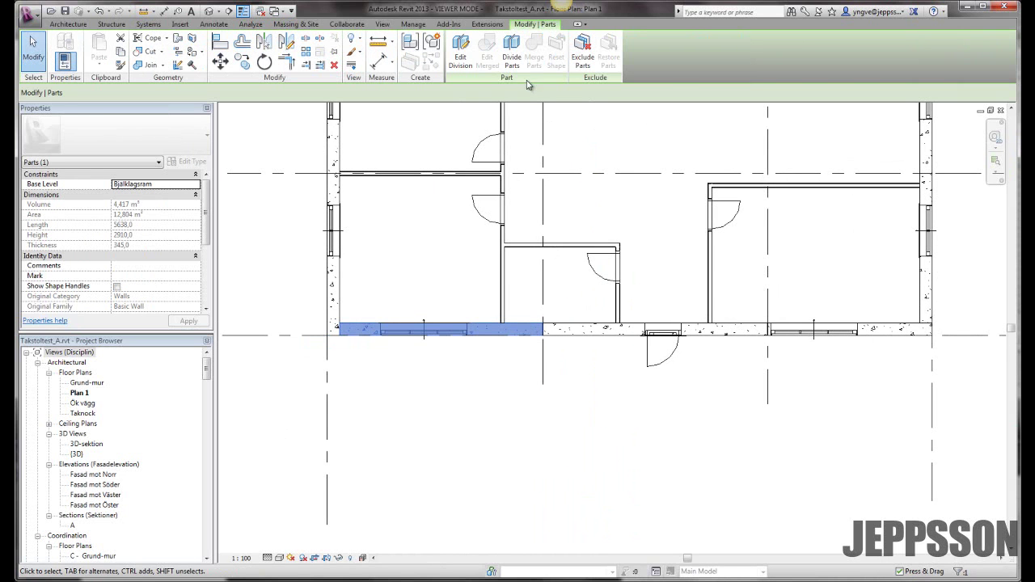
{"action": "left_click", "coordinate": [461, 61]}
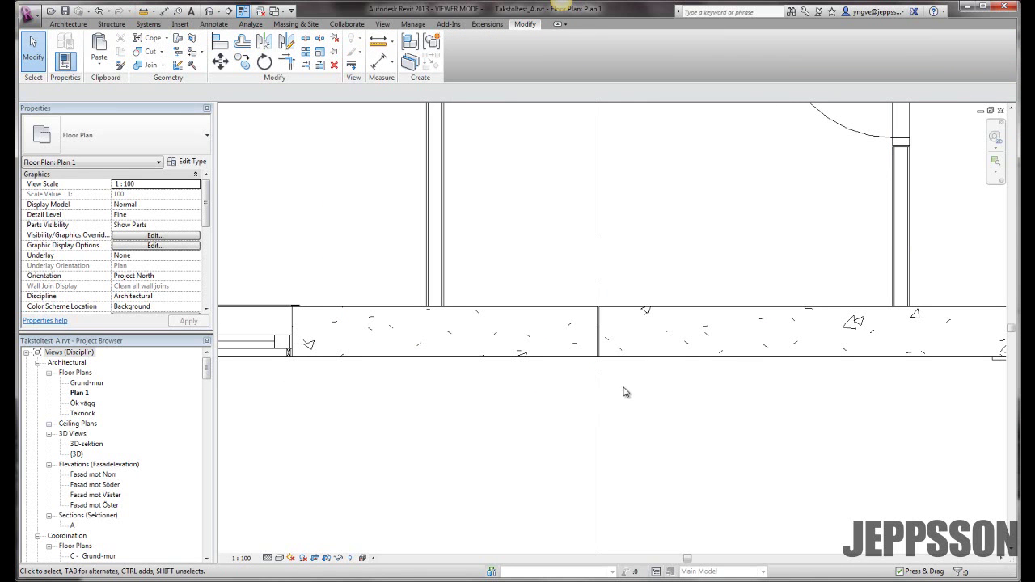
{"action": "middle_click_drag", "start_coordinate": [622, 392], "coordinate": [559, 391]}
{"action": "scroll", "coordinate": [524, 352], "scroll_direction": "up", "scroll_amount": 2}
{"action": "left_click", "coordinate": [520, 349]}
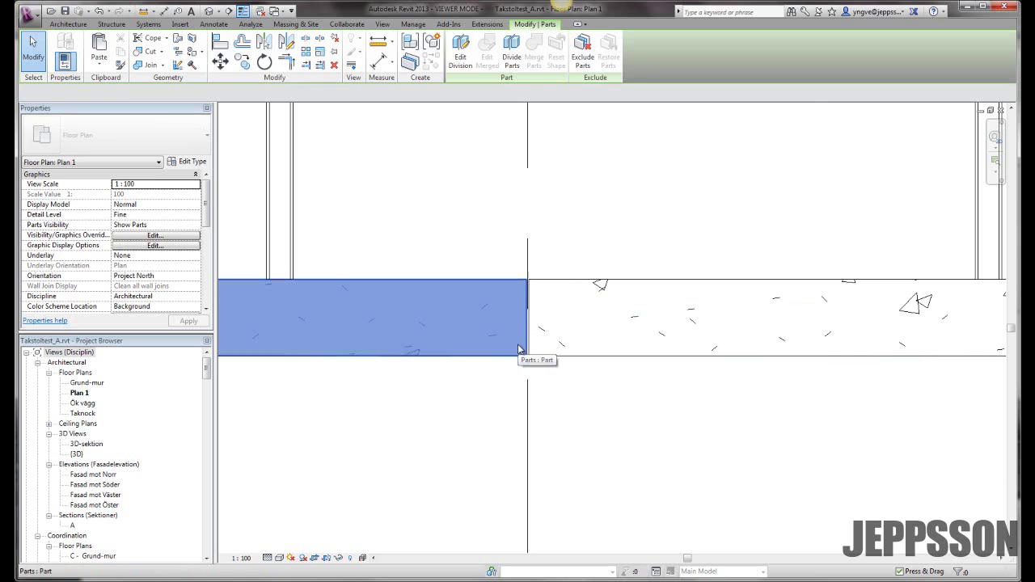
{"action": "left_click", "coordinate": [460, 58]}
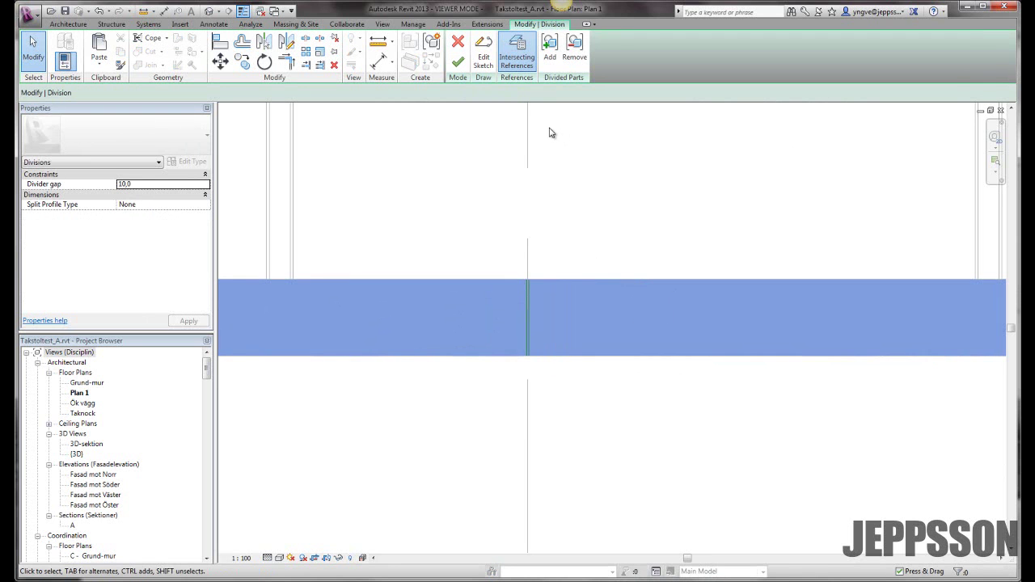
{"action": "left_click", "coordinate": [458, 62]}
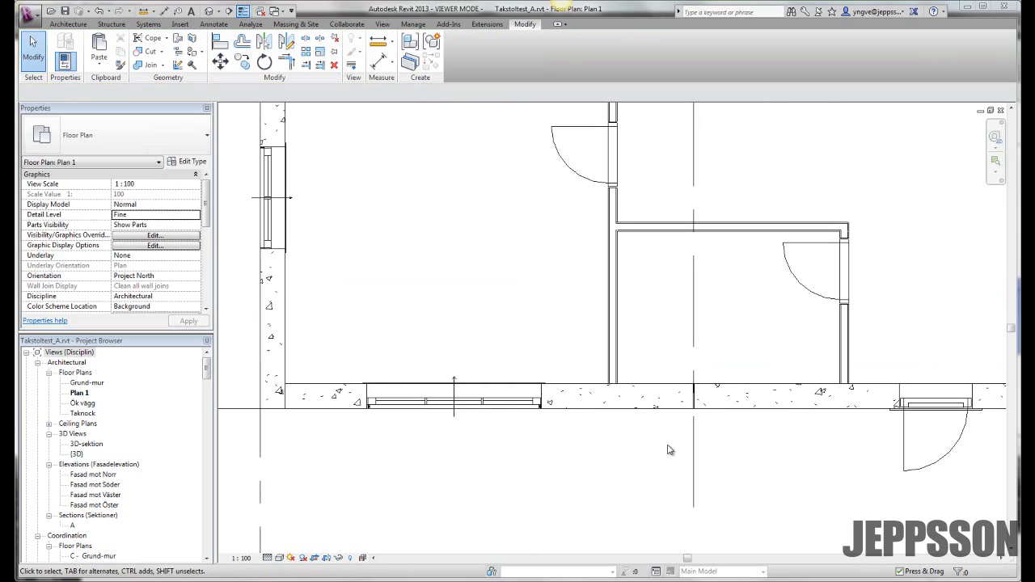
{"action": "left_click", "coordinate": [663, 400]}
{"action": "scroll", "coordinate": [671, 429], "scroll_direction": "up", "scroll_amount": 2}
{"action": "scroll", "coordinate": [680, 422], "scroll_direction": "up", "scroll_amount": 2}
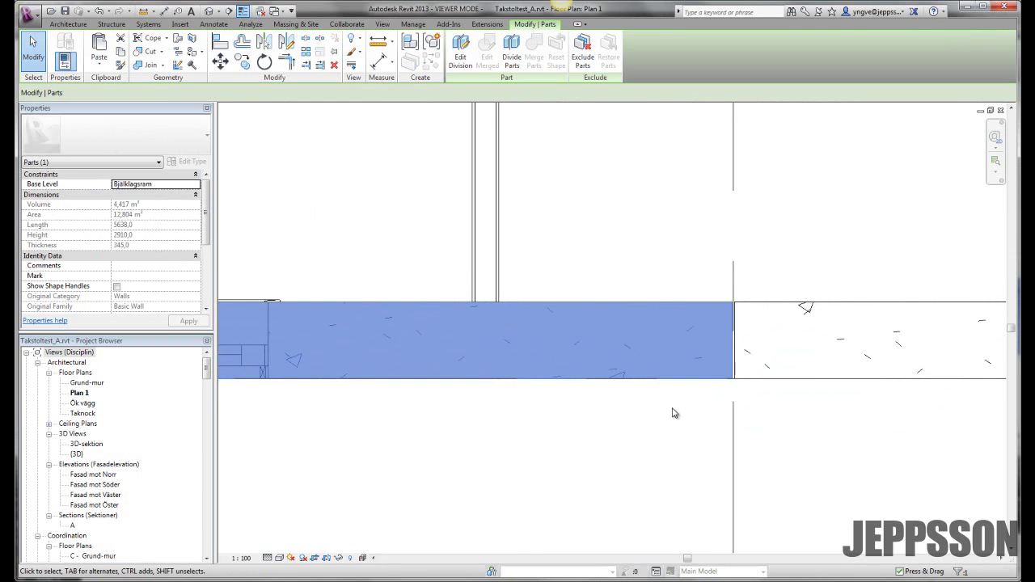
{"action": "scroll", "coordinate": [695, 392], "scroll_direction": "up", "scroll_amount": 1}
{"action": "scroll", "coordinate": [566, 365], "scroll_direction": "up", "scroll_amount": 1}
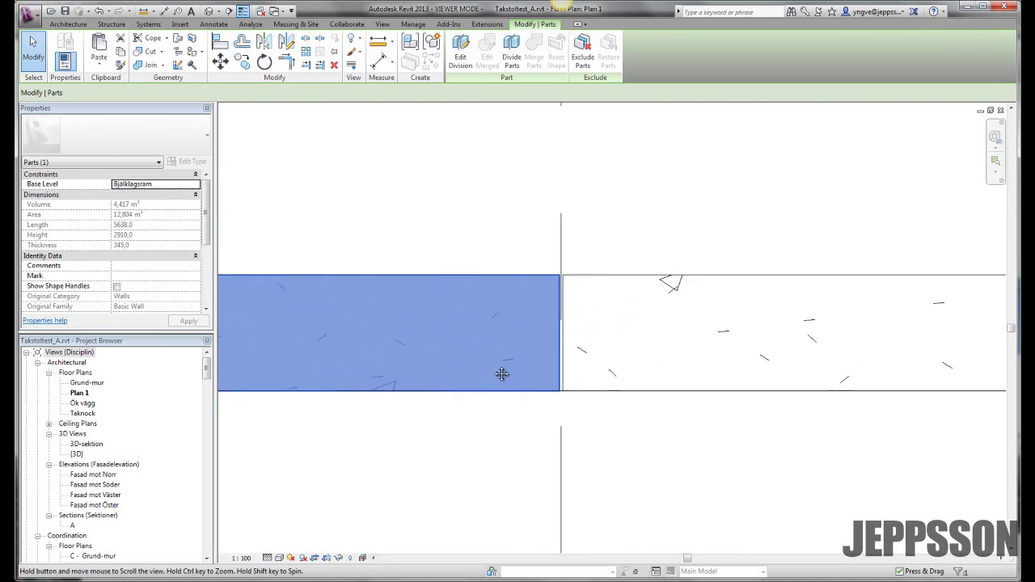
{"action": "scroll", "coordinate": [509, 371], "scroll_direction": "up", "scroll_amount": 2}
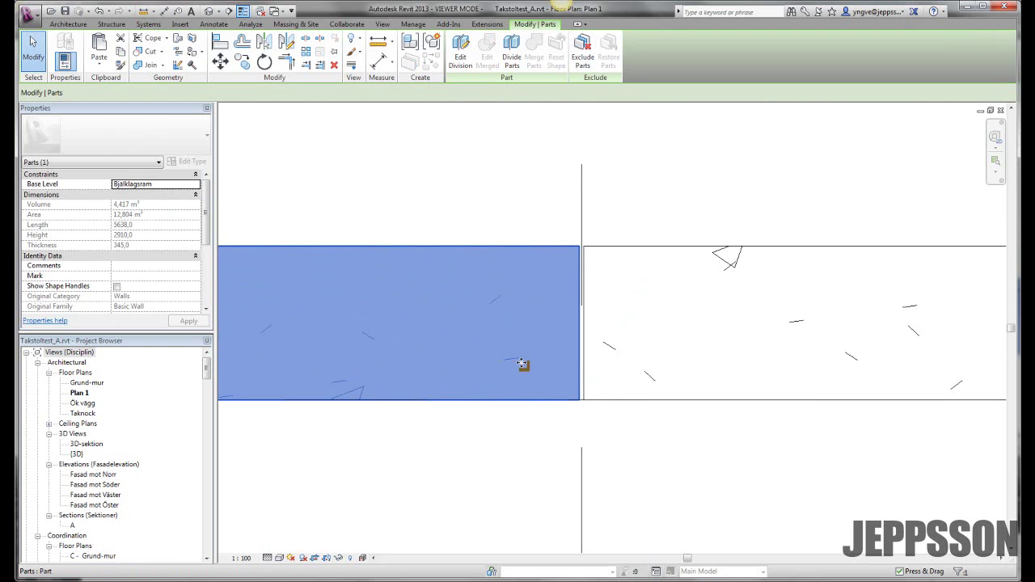
Edit the division to use split profile SW-u_notch : 200, divider gap 0,0, edge match Mirrored.
{"action": "left_click", "coordinate": [460, 63]}
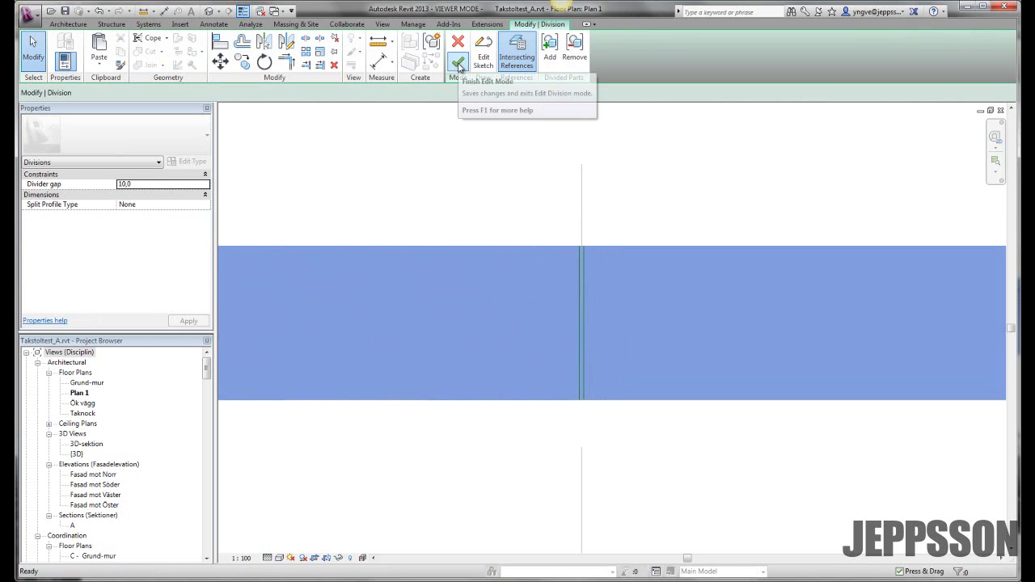
{"action": "left_click", "coordinate": [207, 207]}
{"action": "left_click", "coordinate": [162, 231]}
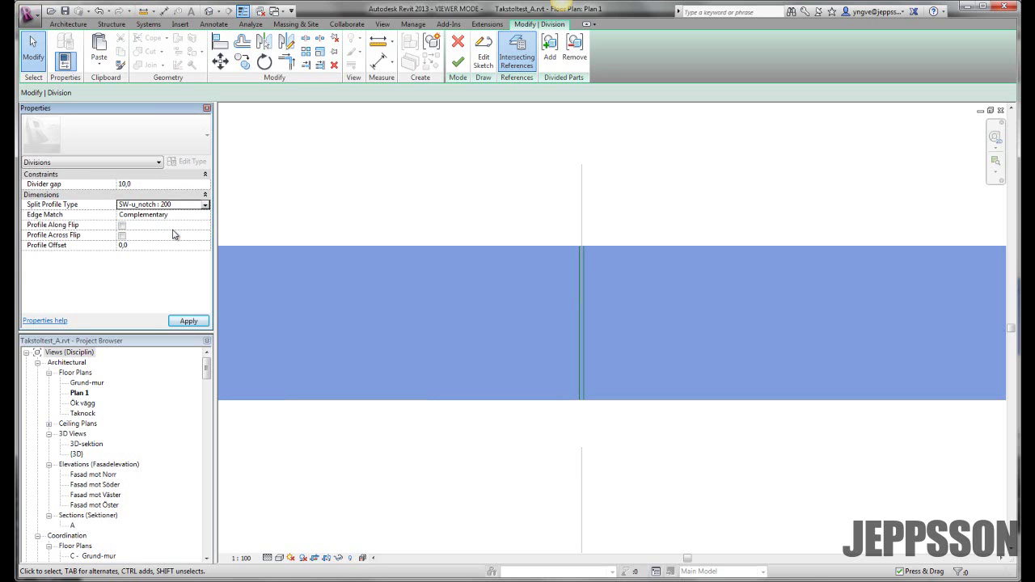
{"action": "left_click", "coordinate": [150, 185]}
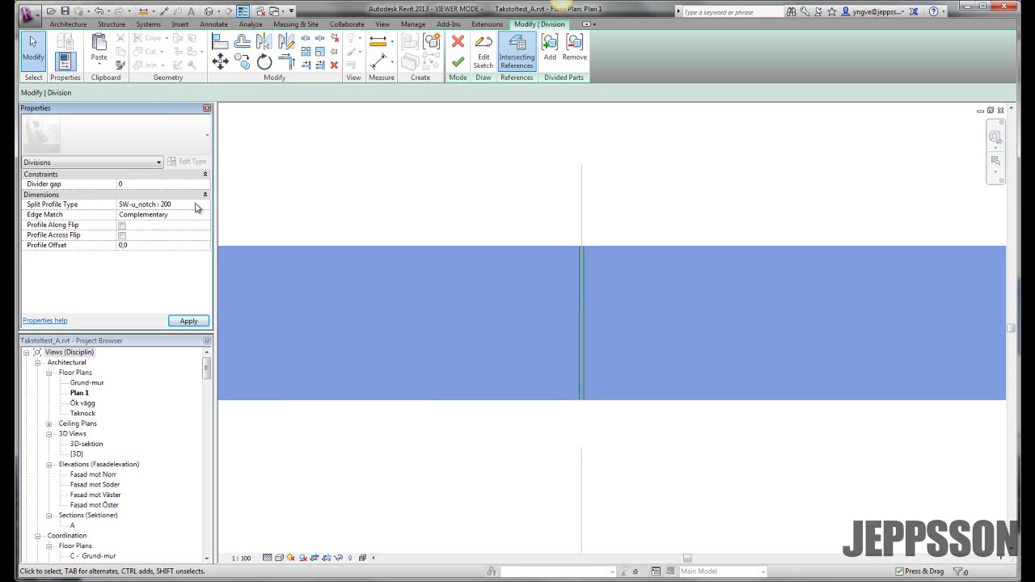
{"action": "left_click", "coordinate": [194, 216]}
{"action": "left_click", "coordinate": [205, 215]}
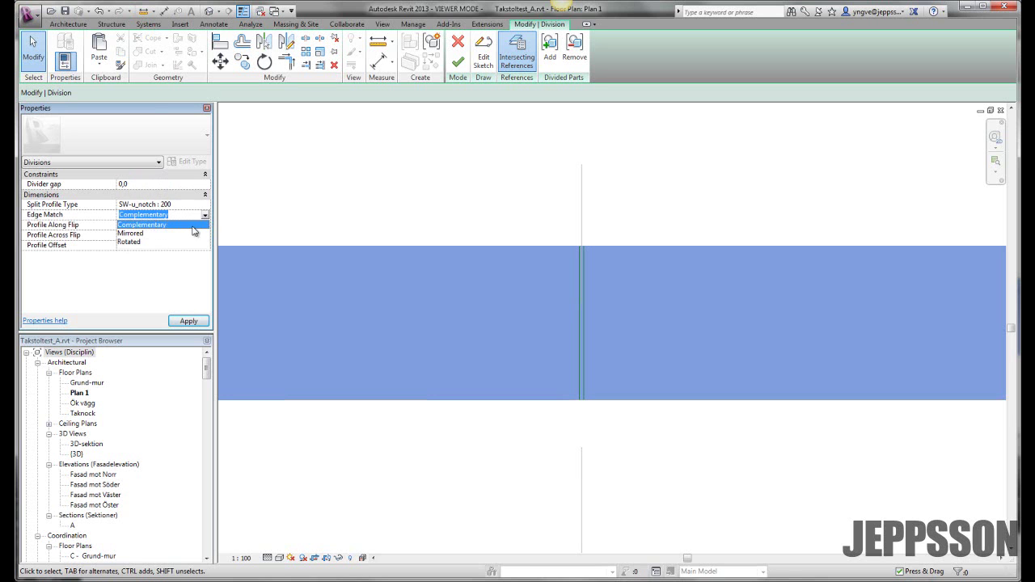
{"action": "left_click", "coordinate": [191, 234]}
{"action": "left_click", "coordinate": [173, 235]}
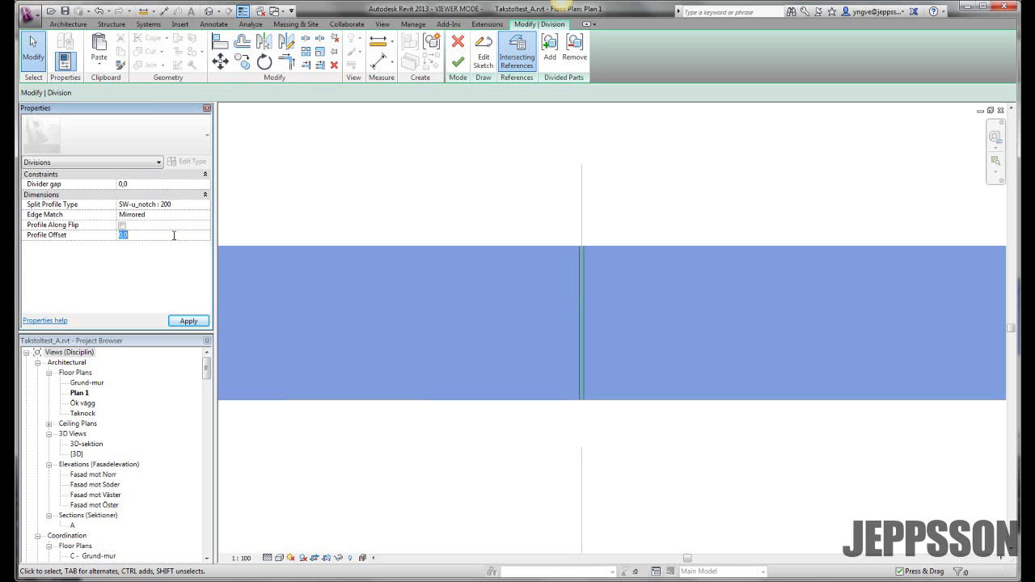
{"action": "type", "text": "5"}
Apply a 5,0 profile offset, keep the notch at the bottom edge, and finish the division edit.
{"action": "left_click", "coordinate": [199, 320]}
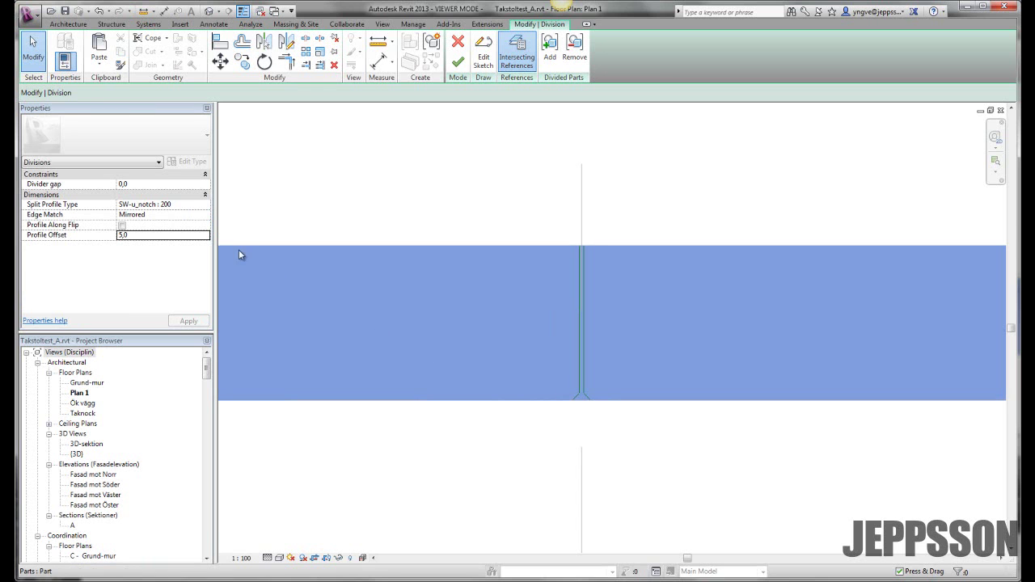
{"action": "left_click", "coordinate": [122, 225]}
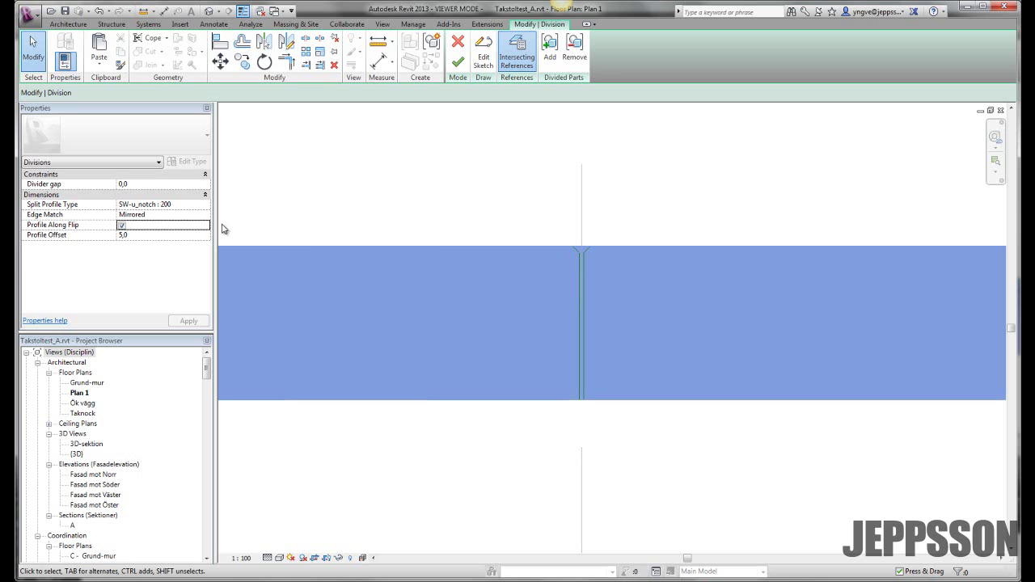
{"action": "left_click", "coordinate": [122, 224]}
{"action": "left_click", "coordinate": [459, 65]}
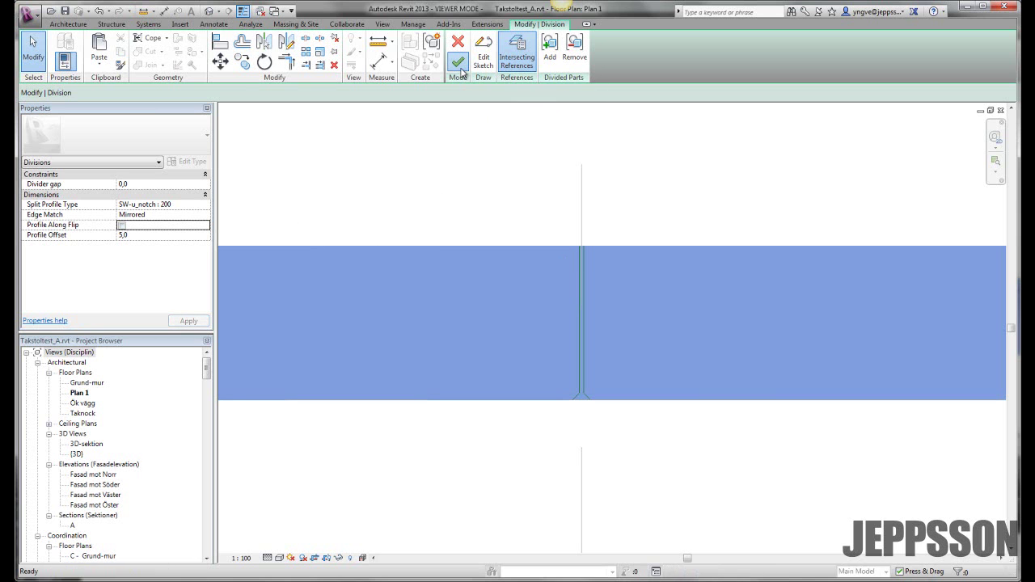
{"action": "scroll", "coordinate": [607, 423], "scroll_direction": "up", "scroll_amount": 1}
{"action": "middle_click_drag", "start_coordinate": [607, 423], "coordinate": [602, 447]}
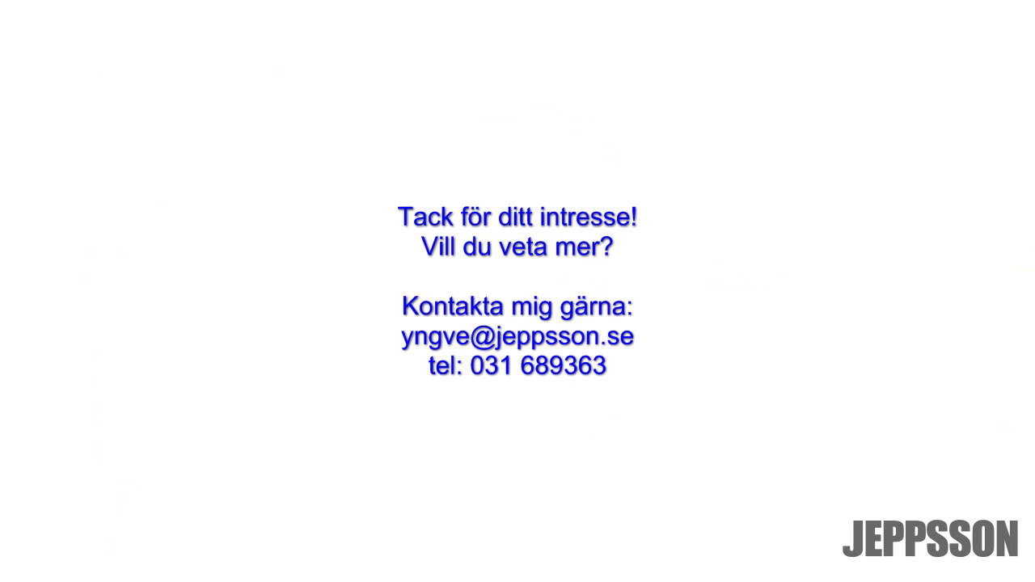